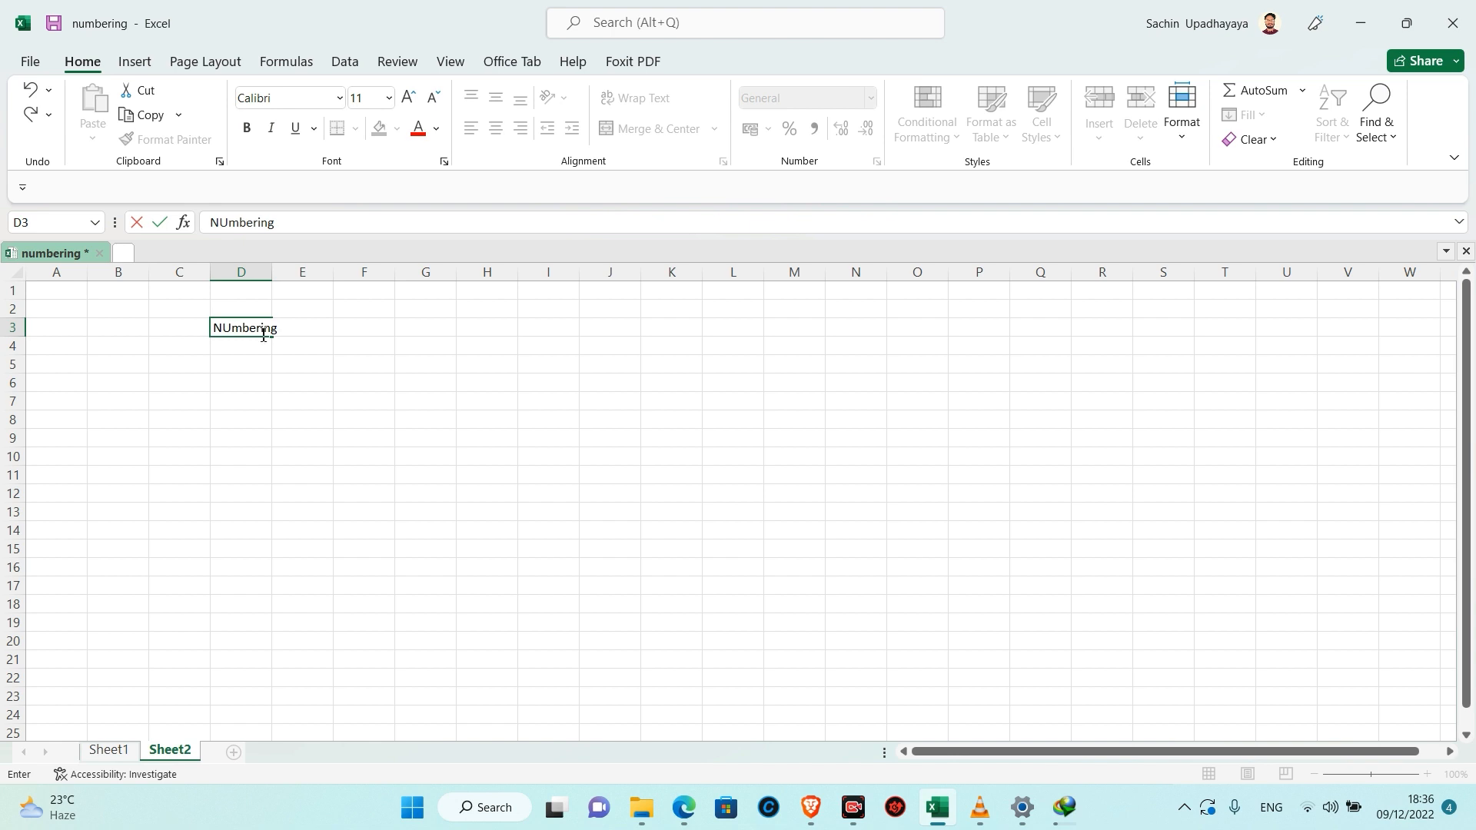
Autofit column D to its text and enter 1, 2, 3 and 4 in cells A1 through A4.
click(275, 270)
click(63, 294)
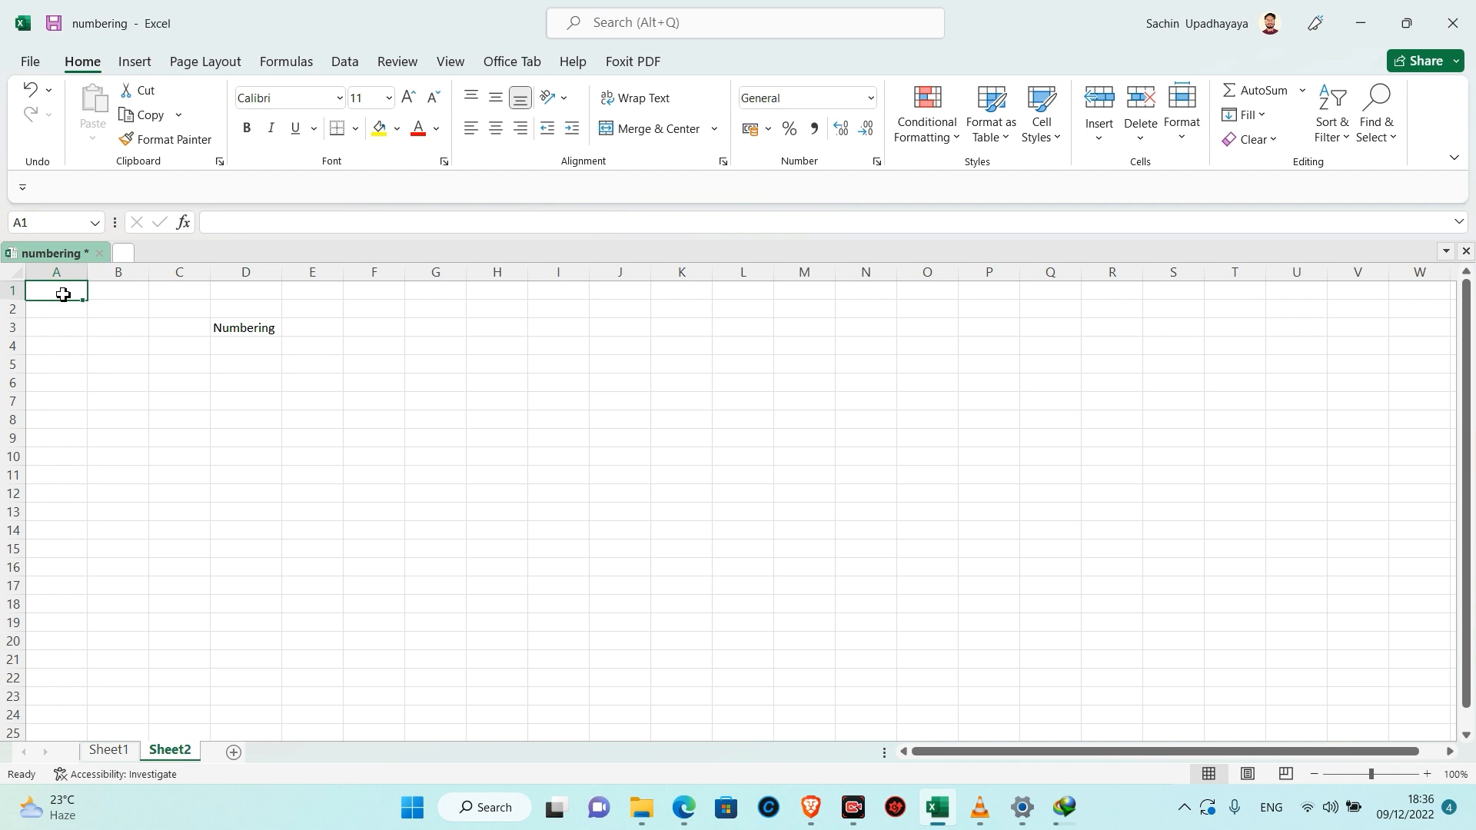
text(1)
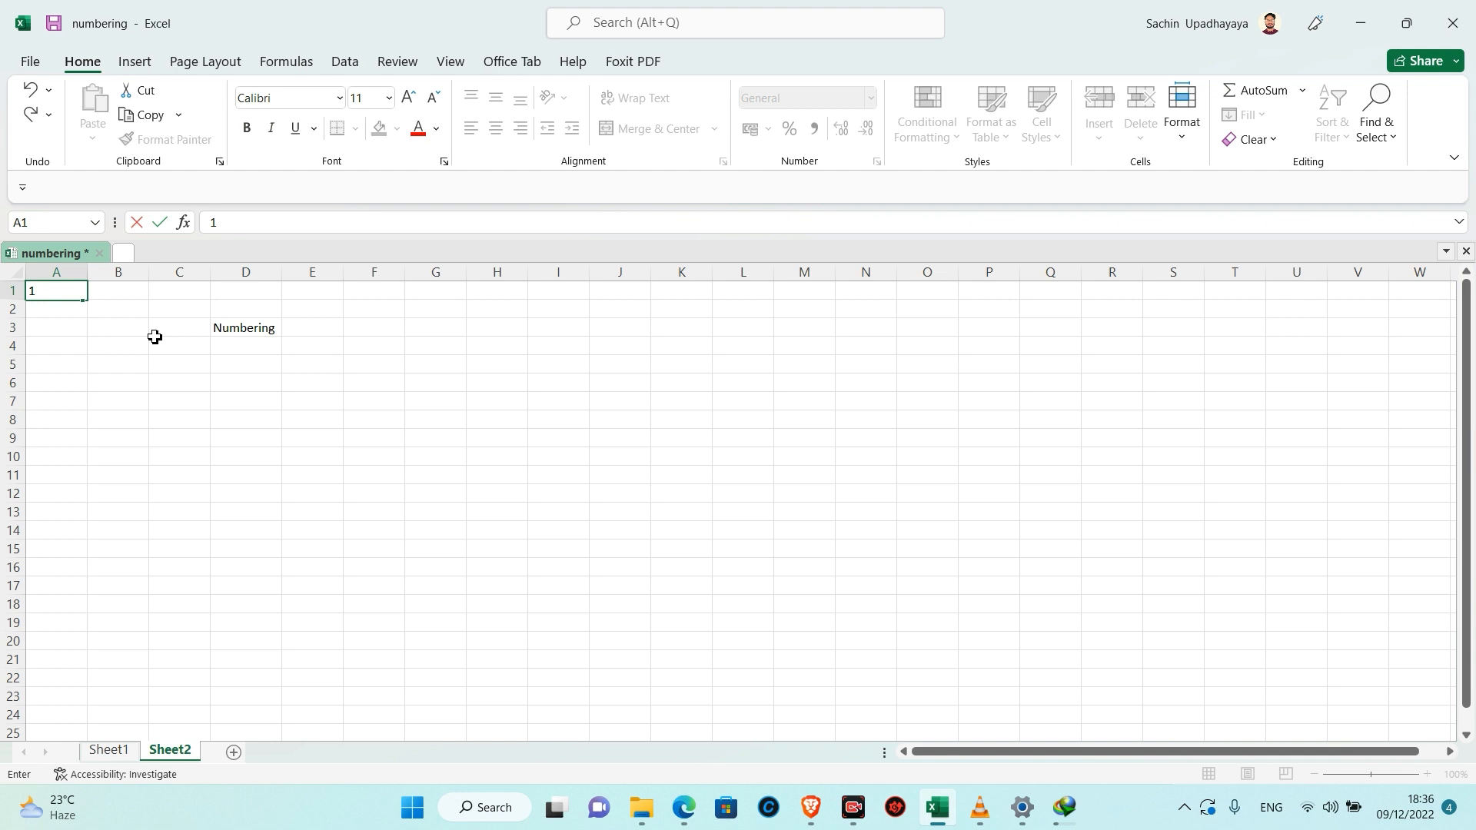
click(70, 315)
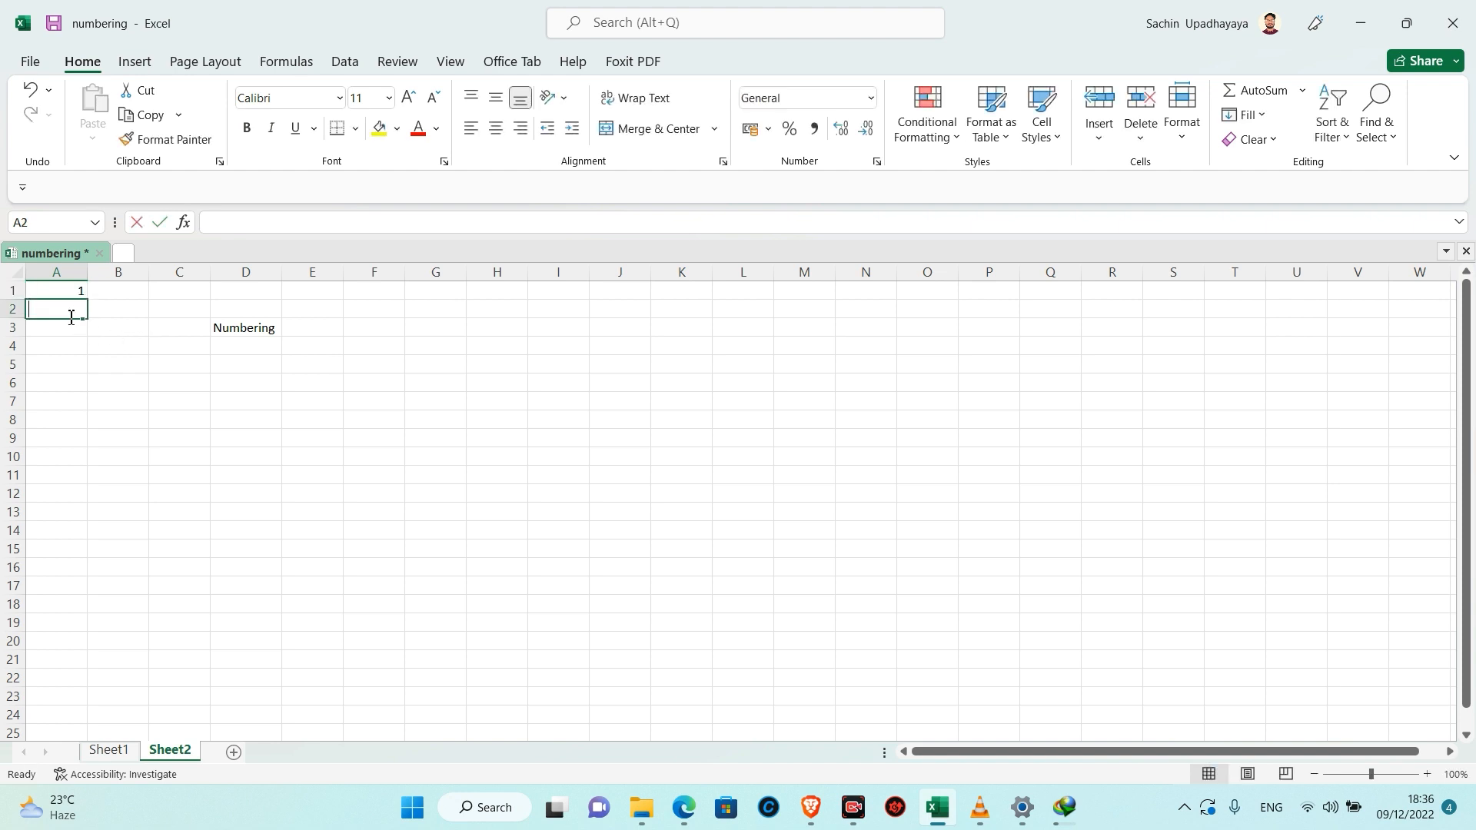
text(2)
key(Return)
text(3)
key(Return)
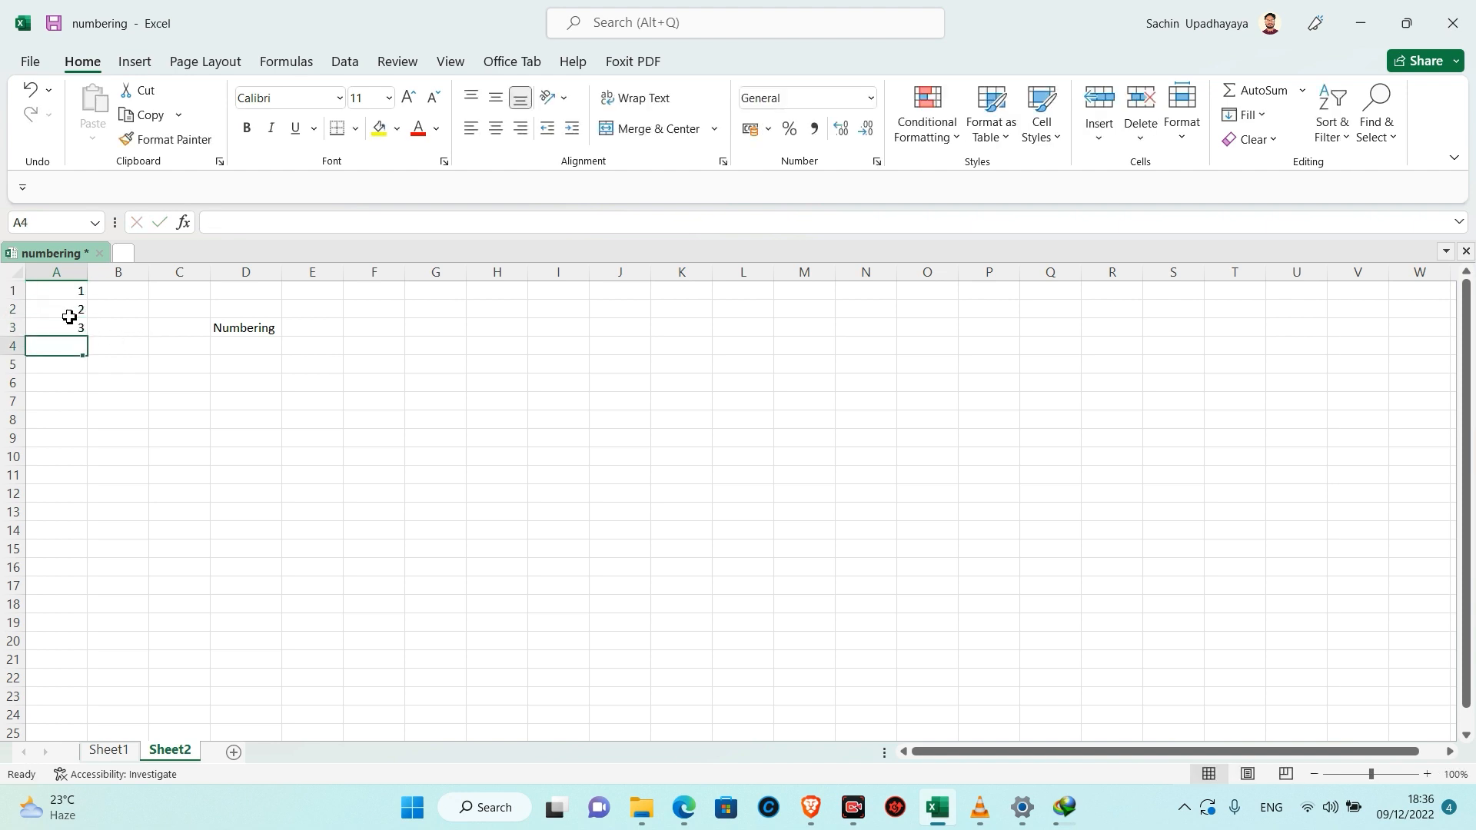
text(4)
key(Return)
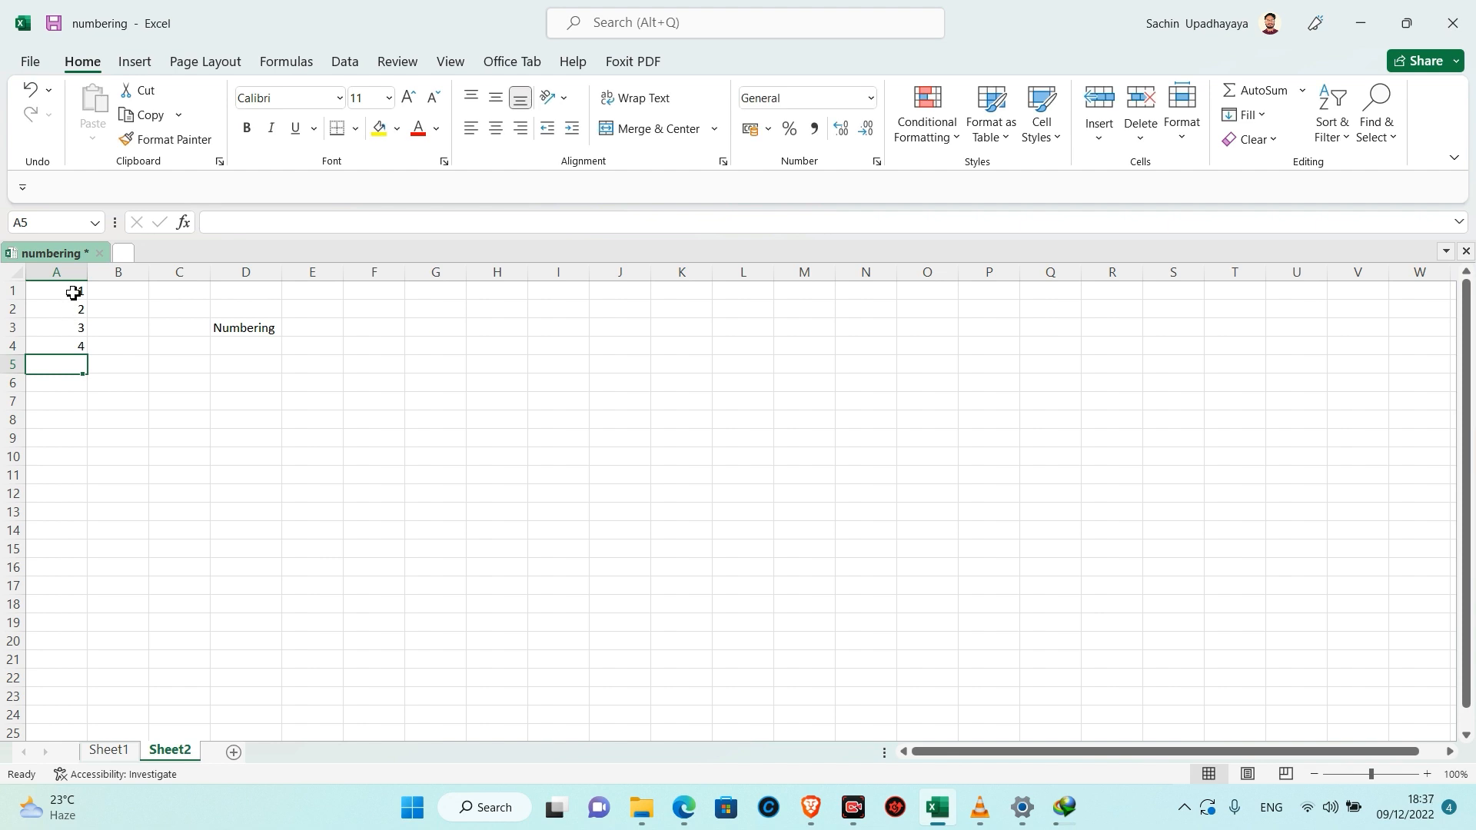
Enter 6 in cell A5 and 7 in cell A6.
drag(72, 291, 75, 353)
click(76, 372)
text(6)
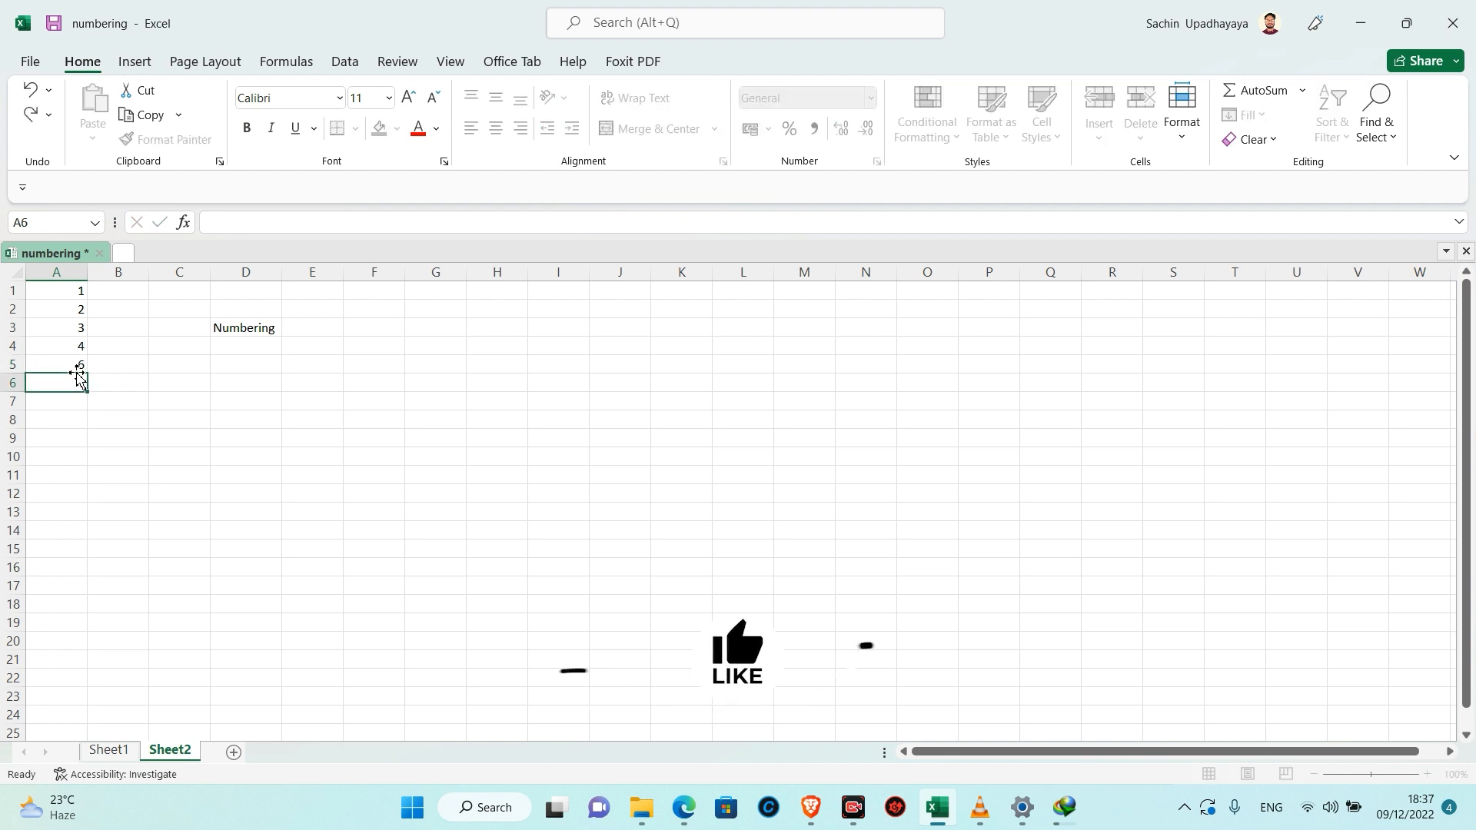
key(Return)
text(7)
key(Return)
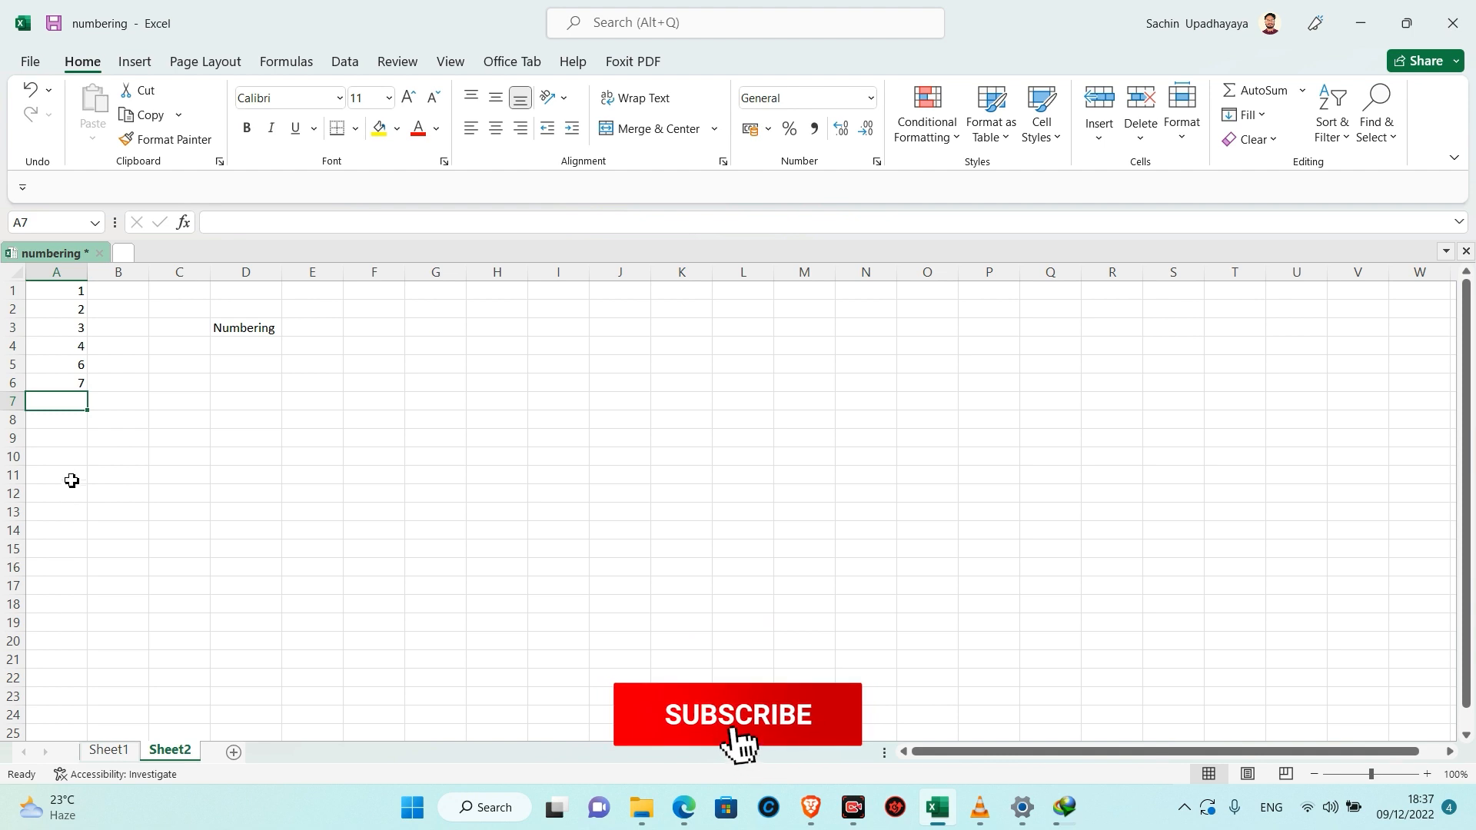
drag(72, 348, 72, 361)
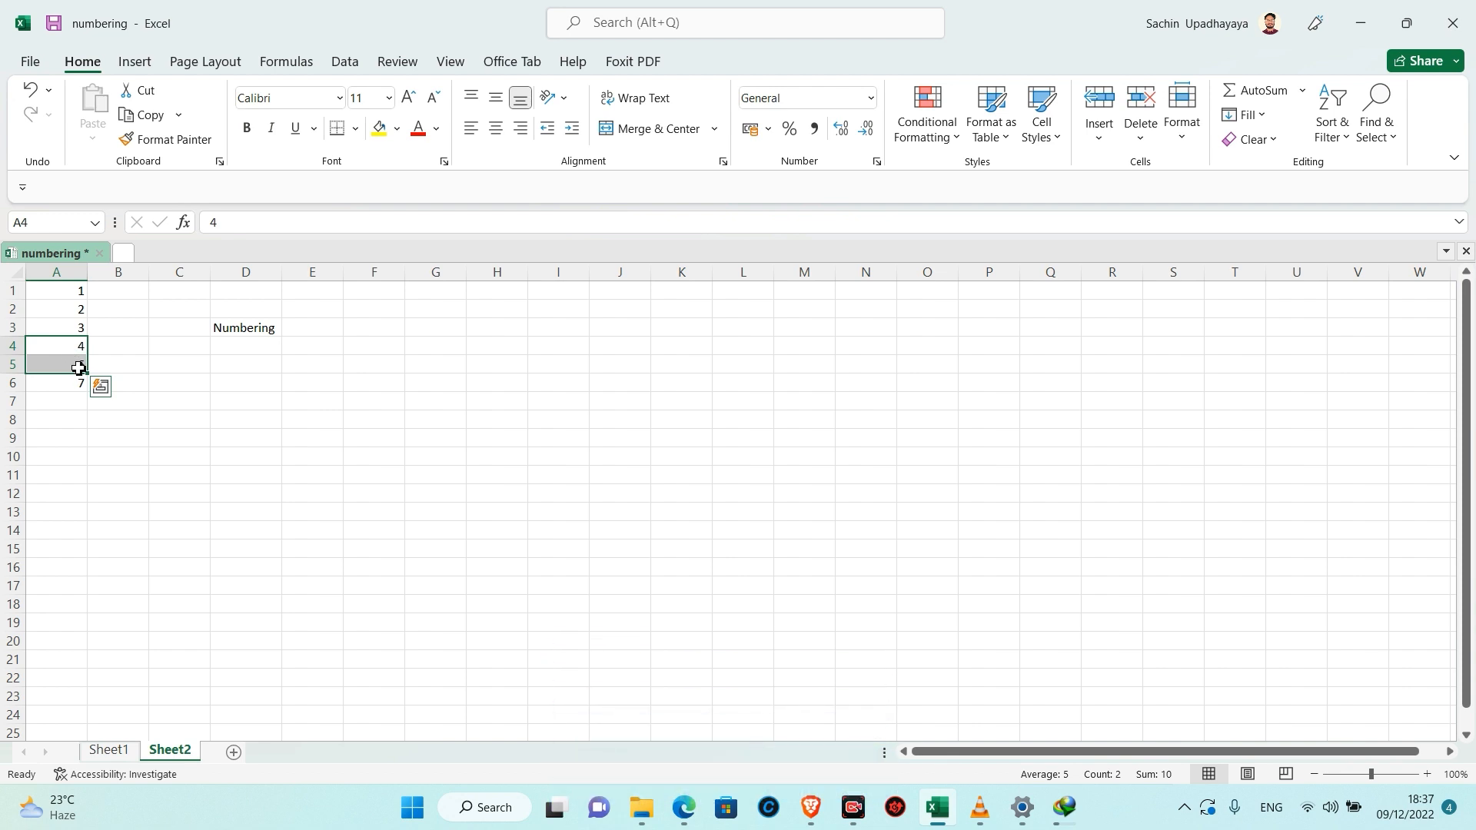
click(76, 386)
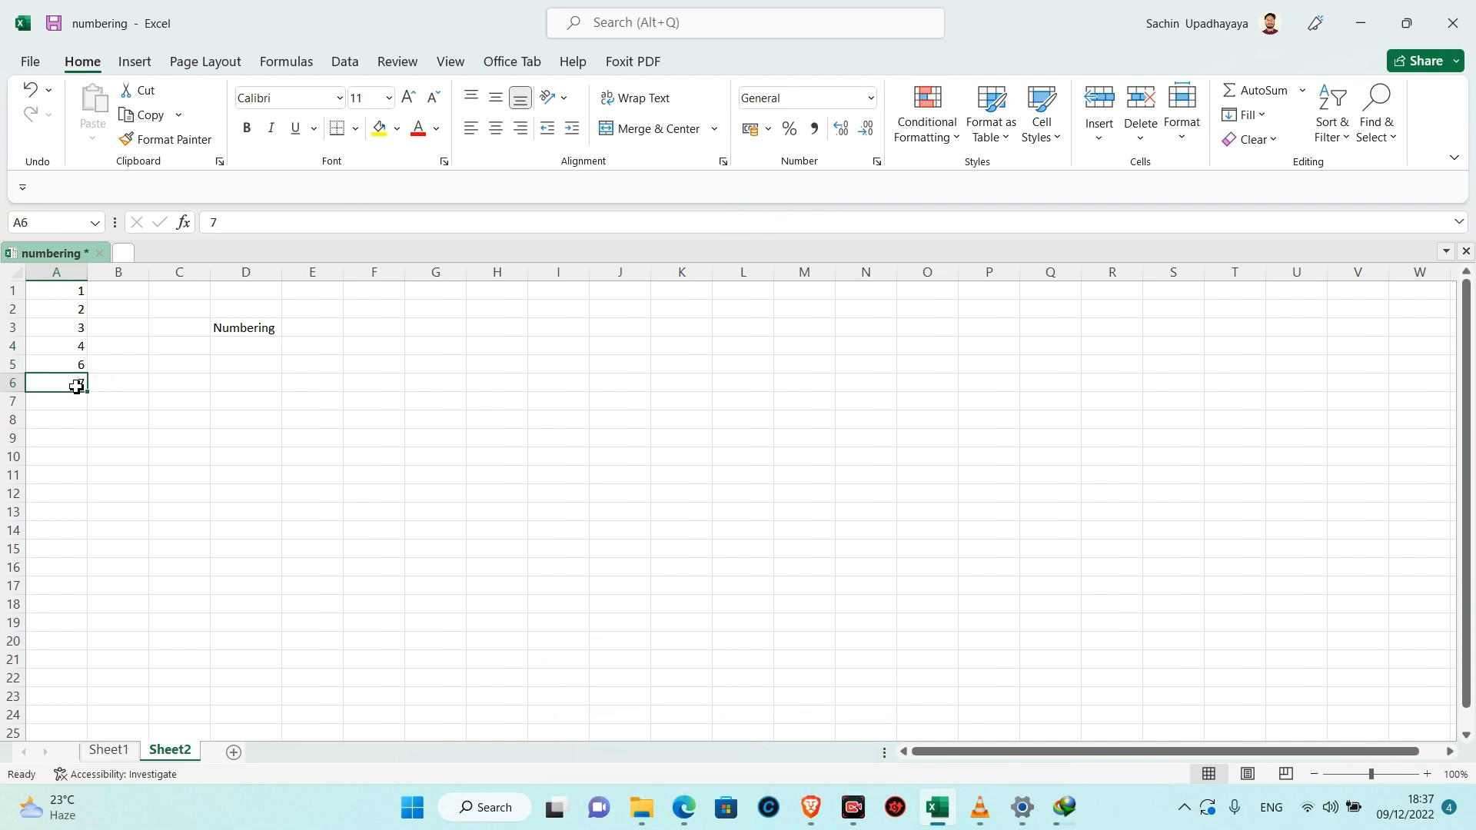
Delete the Numbering text from cell D3.
click(122, 296)
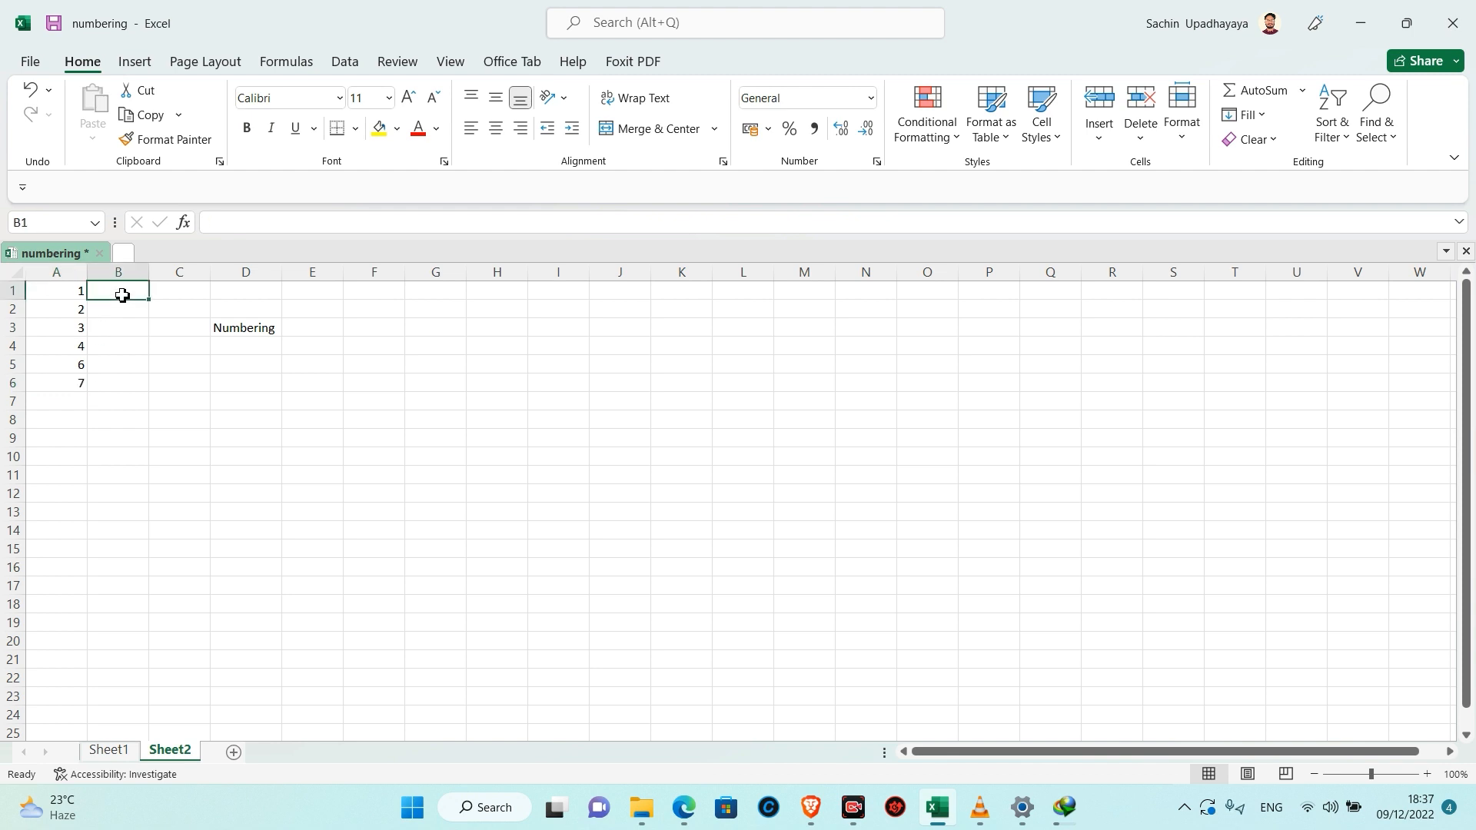
click(262, 332)
key(Delete)
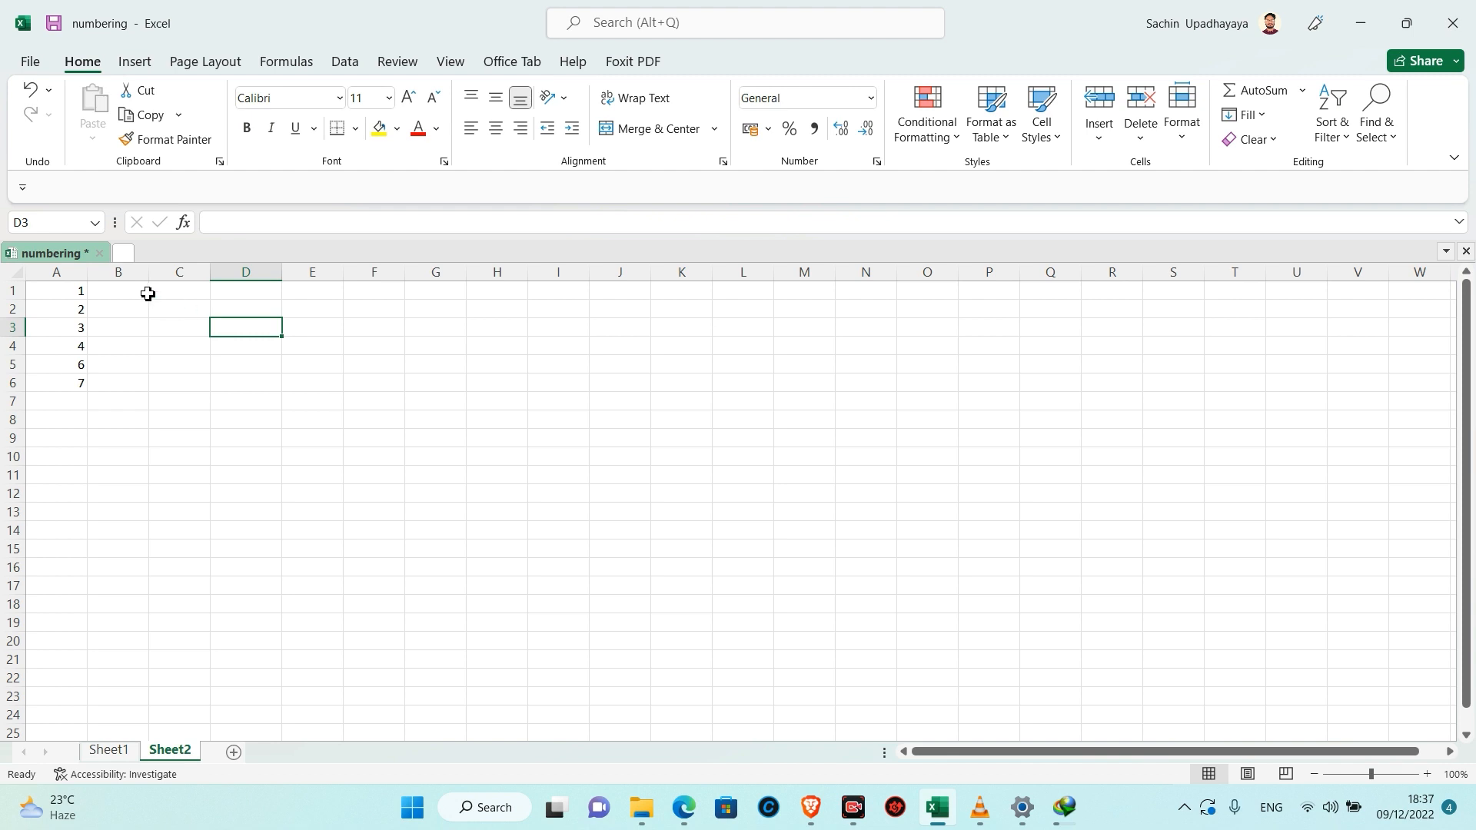
Enter 1 in cell B1 and fill it down column B through row 24.
click(121, 297)
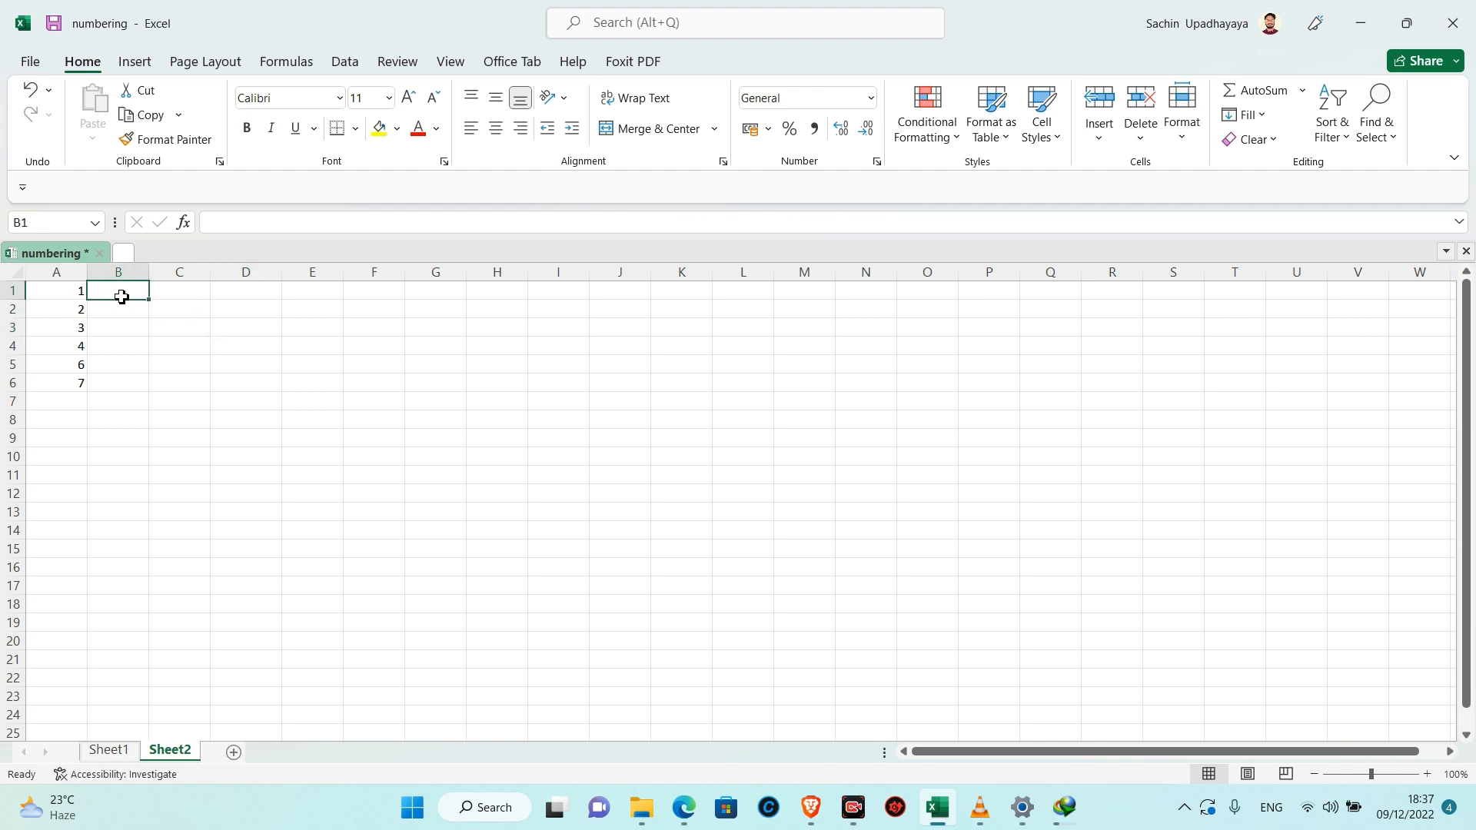
text(1)
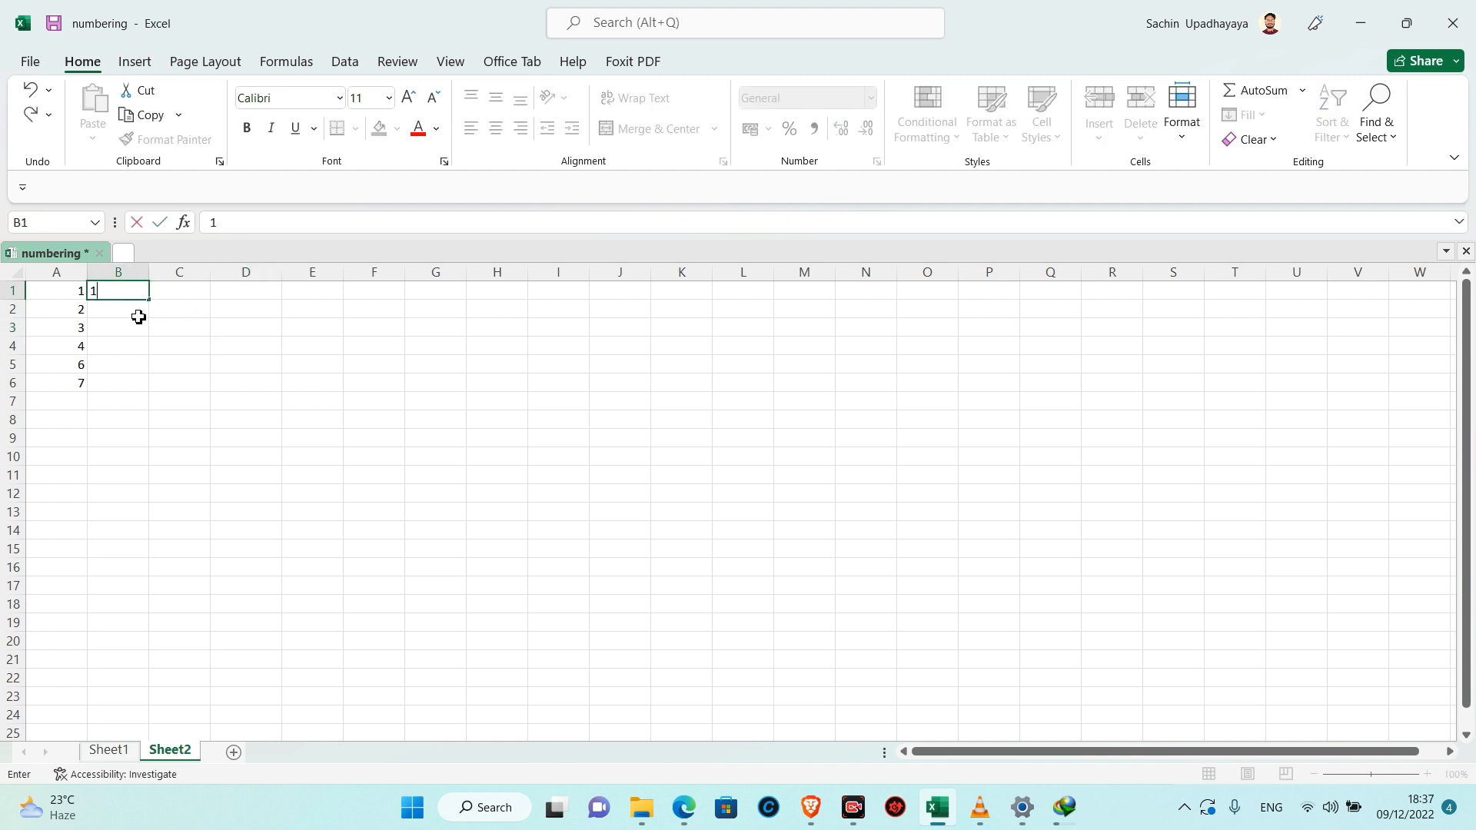
click(137, 312)
drag(134, 308, 122, 718)
click(142, 294)
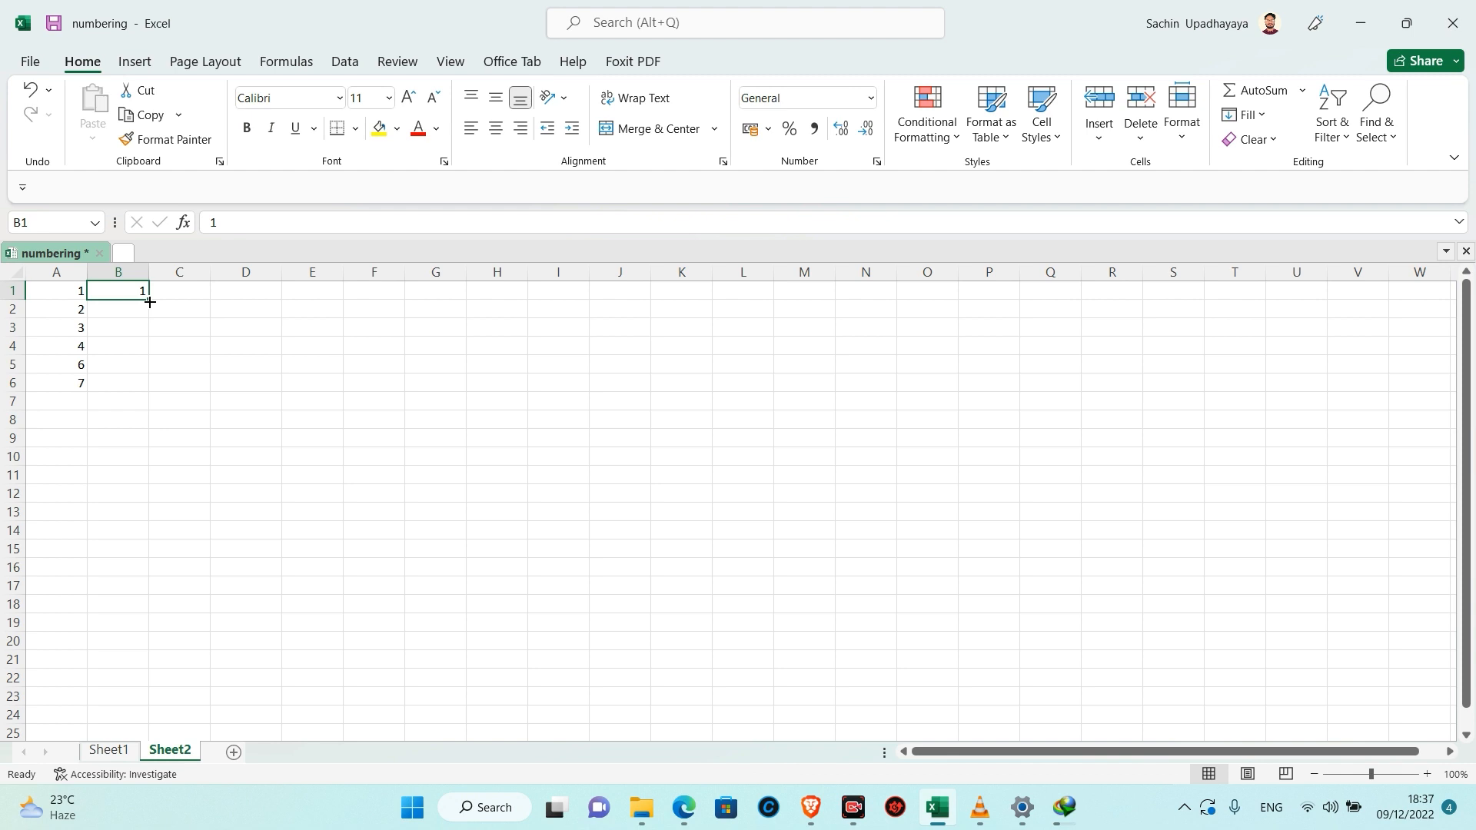
drag(149, 302, 165, 610)
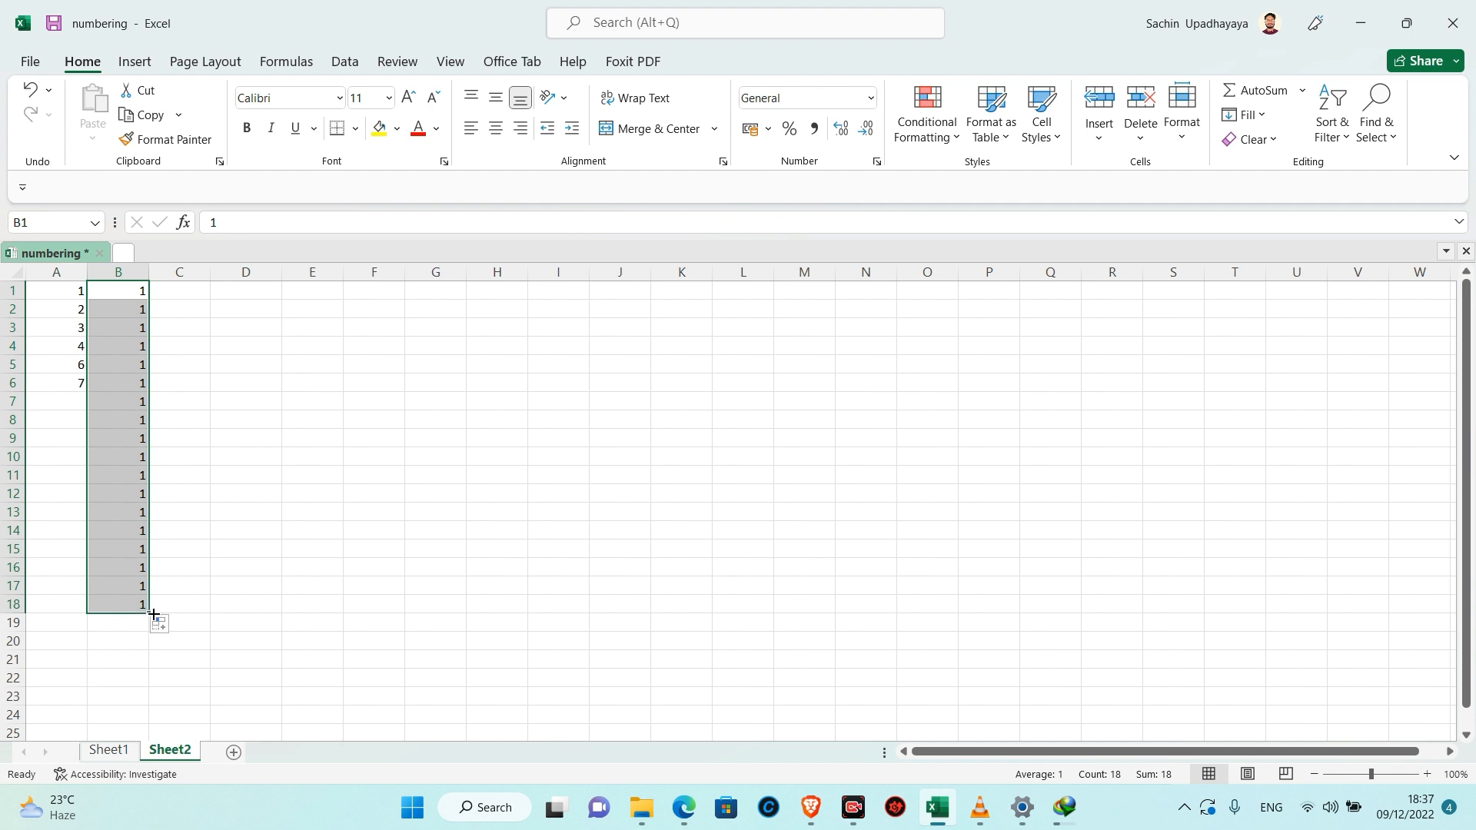
drag(150, 612, 153, 725)
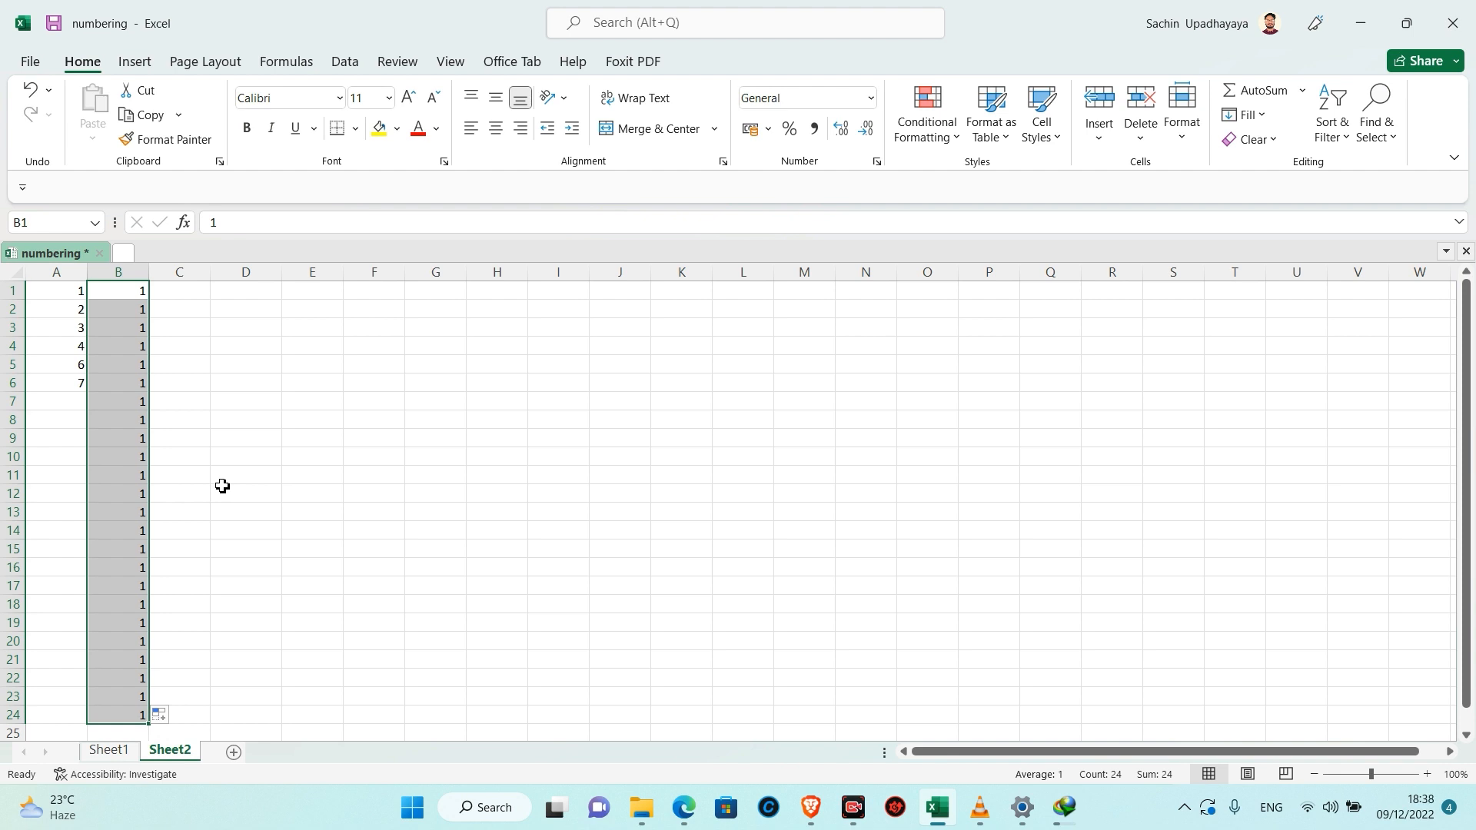
Enter 1 and 2 in cells C1 and C2, and extend the number series down to 10 in C10.
click(183, 293)
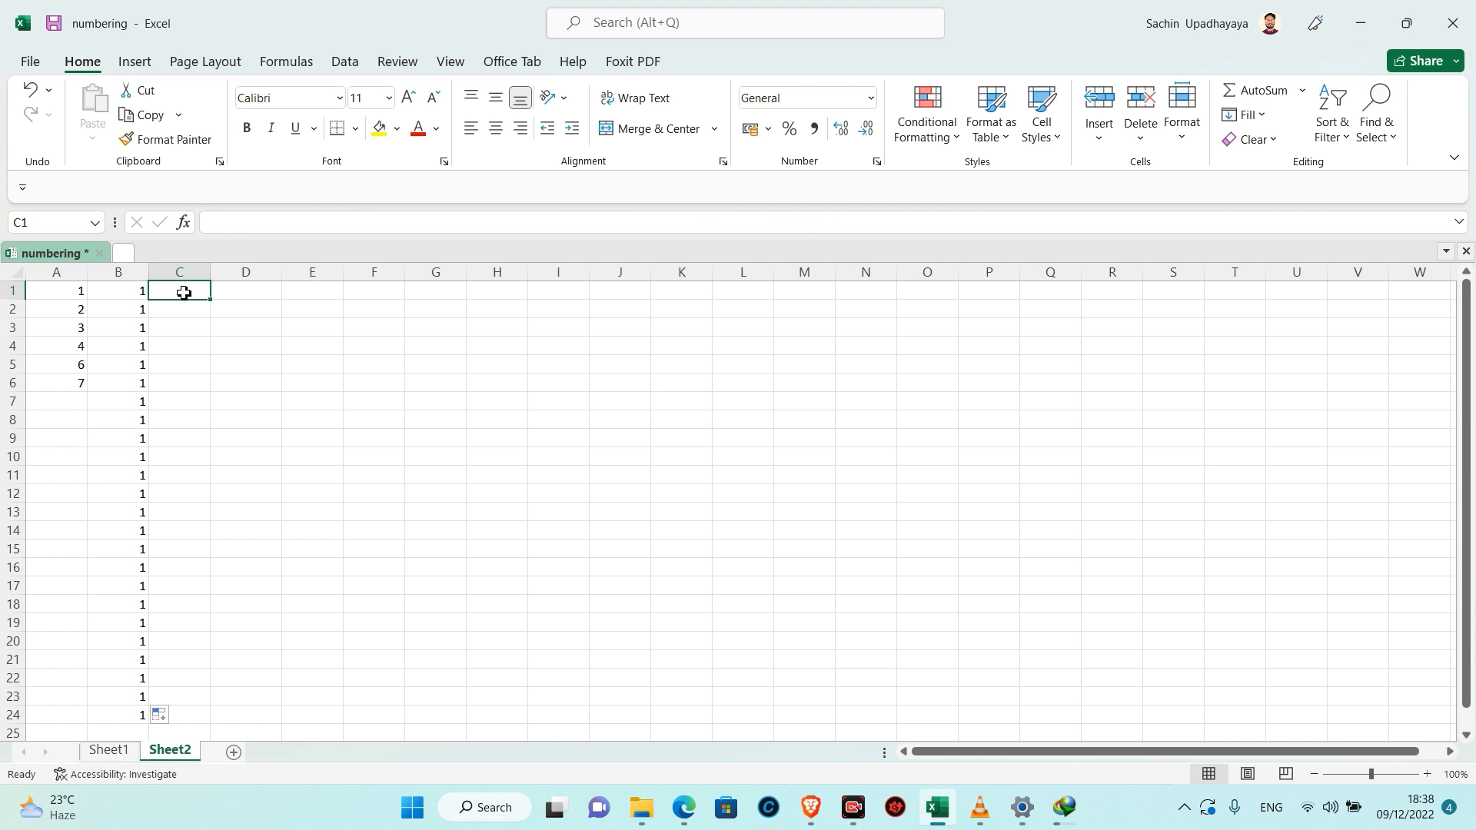
text(1)
key(Return)
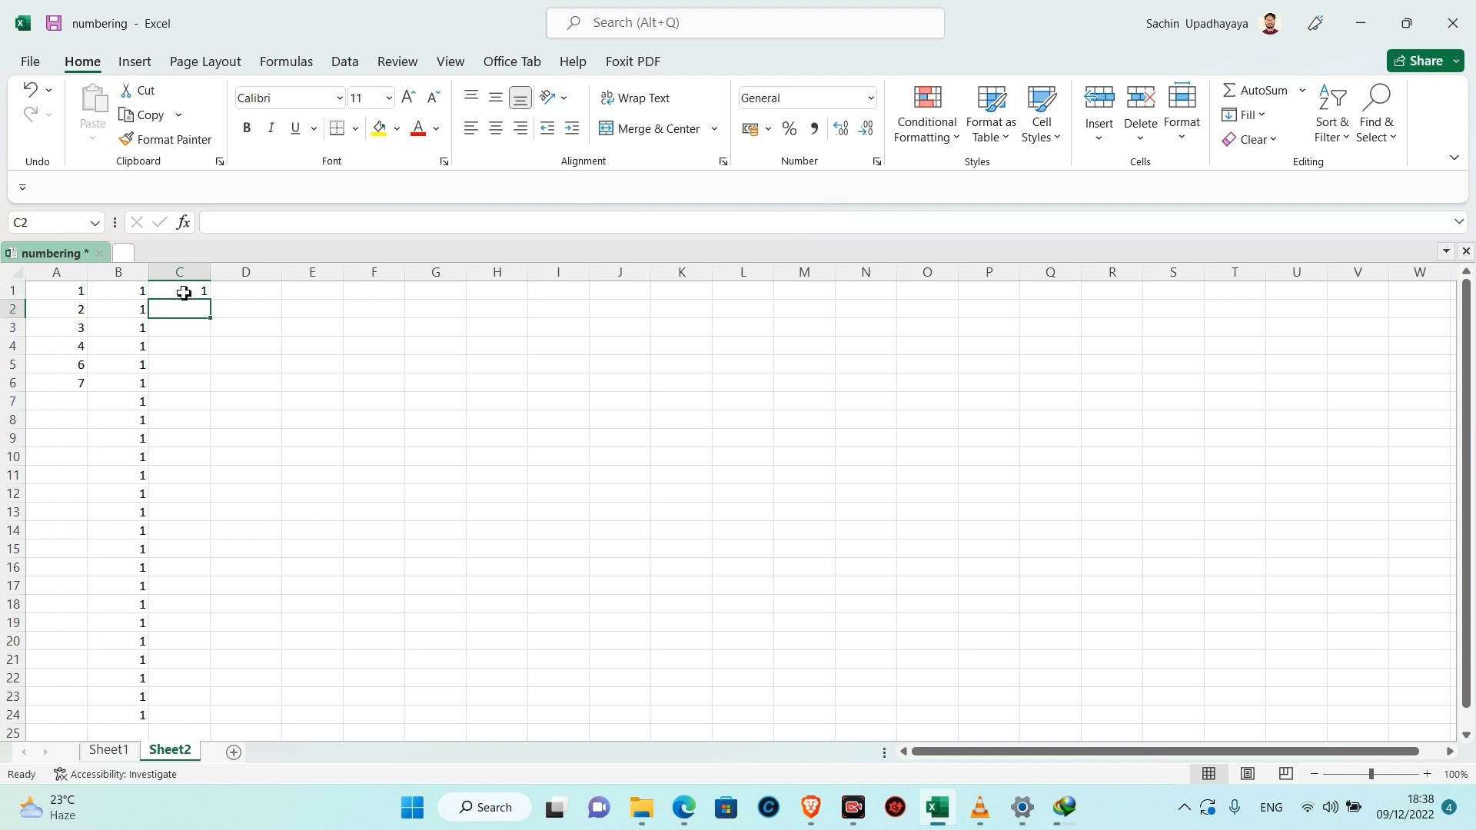
text(2)
key(Return)
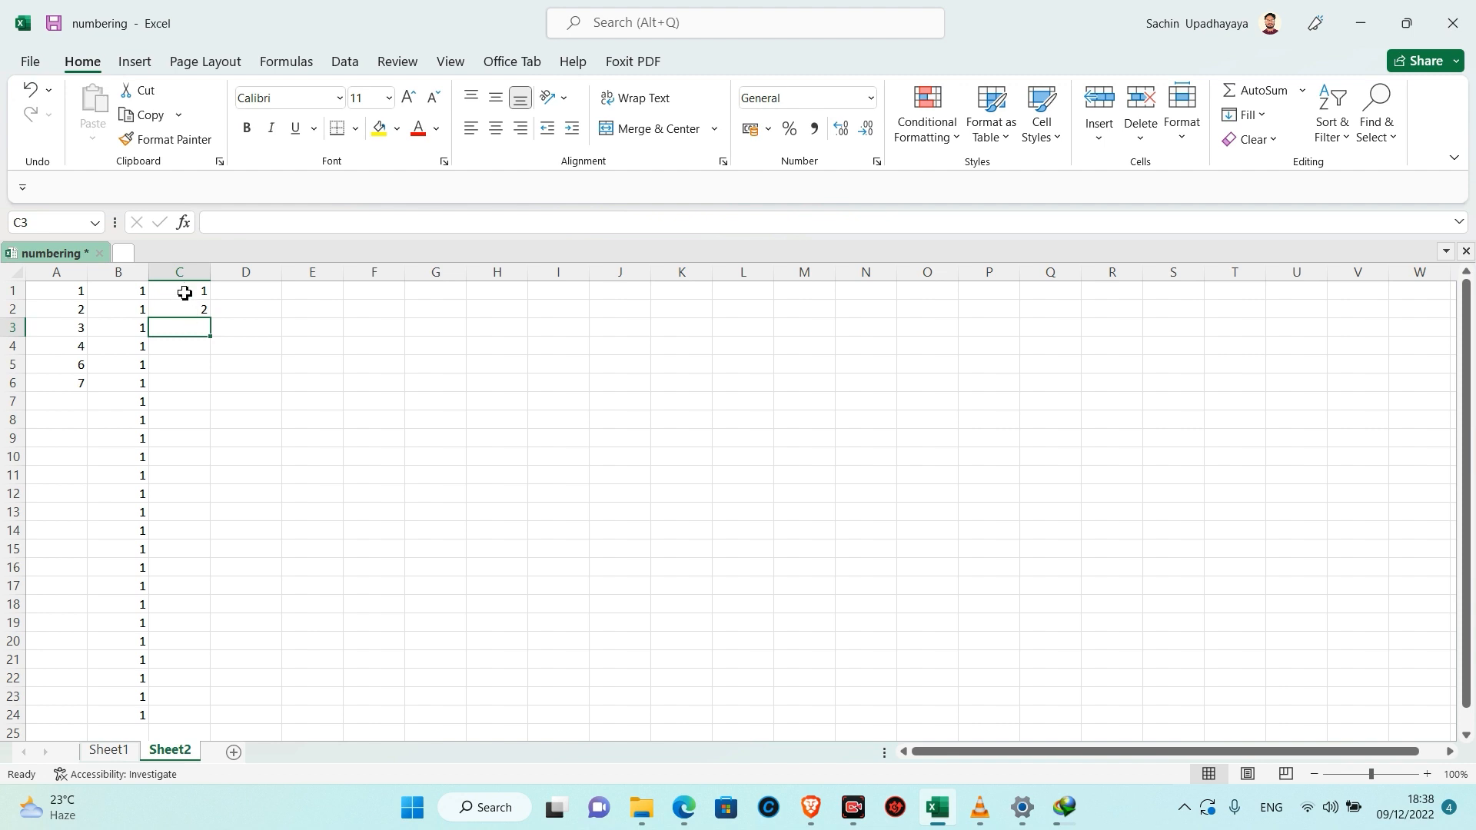
drag(185, 292, 191, 312)
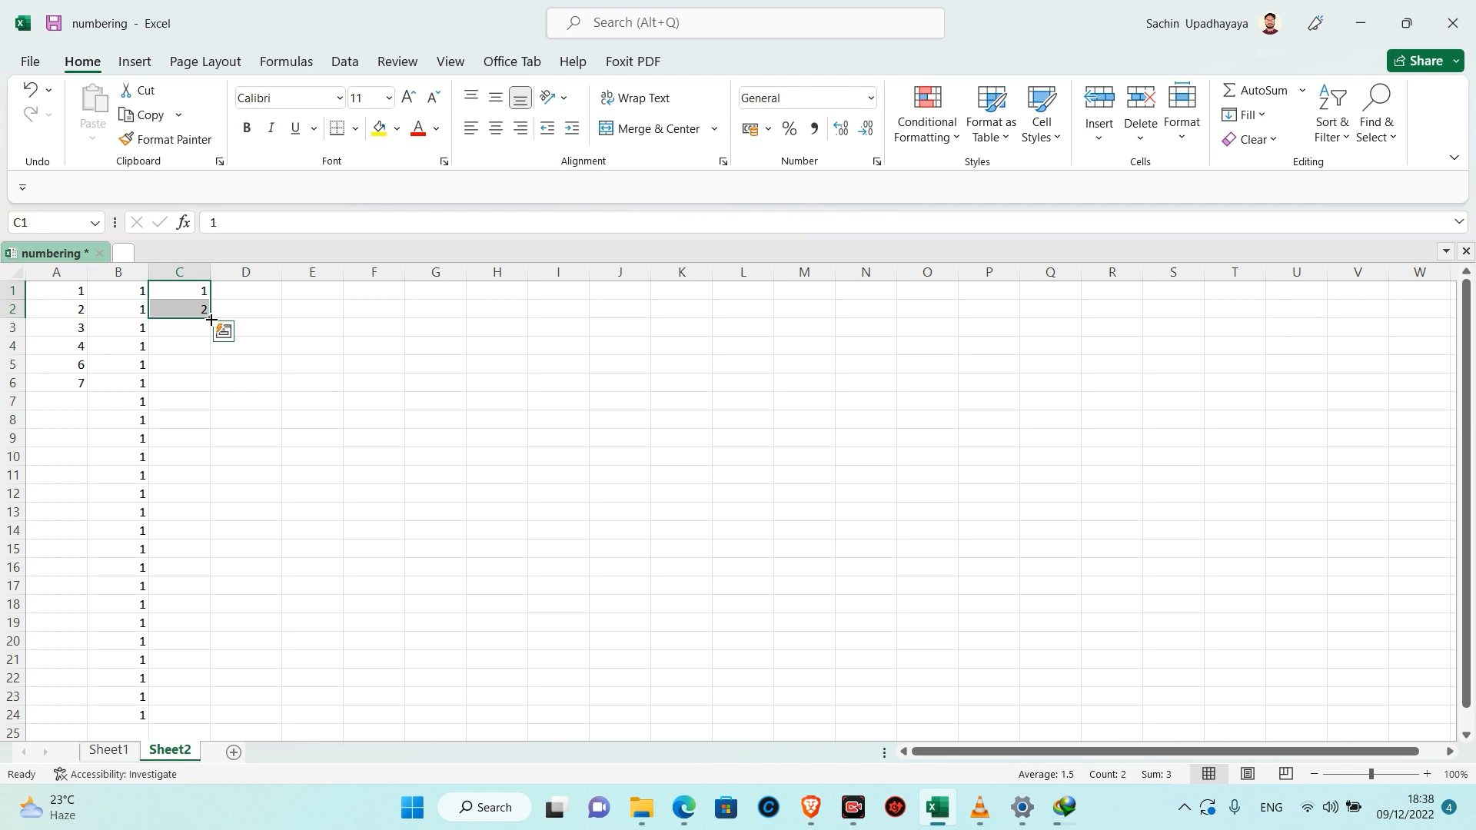
mouse_move(211, 318)
mouse_down()
mouse_move(250, 622)
mouse_move(220, 652)
mouse_move(231, 300)
mouse_move(224, 356)
mouse_move(229, 337)
mouse_up()
scroll(408, 469, up, 3)
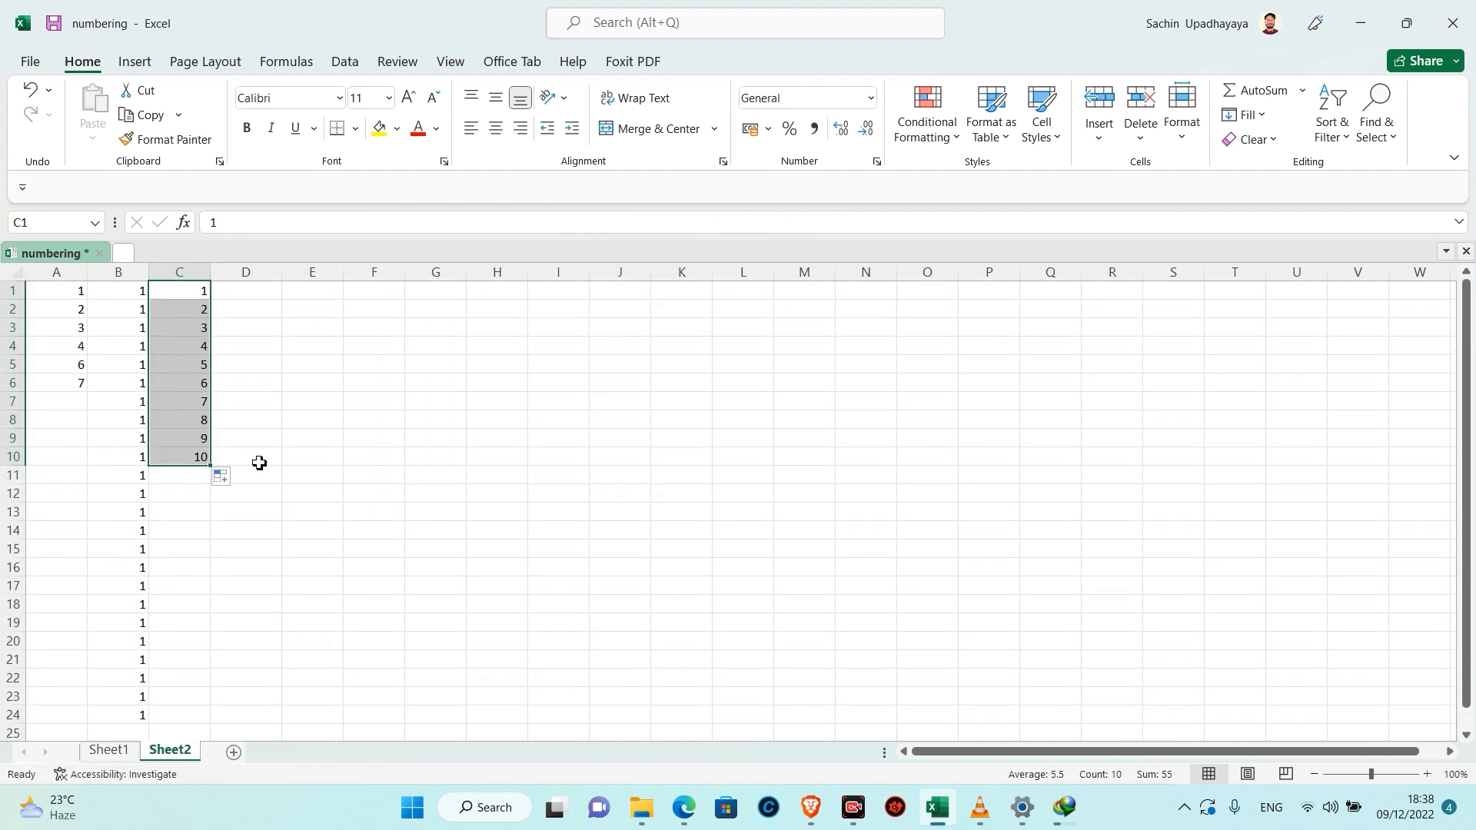
Clear the contents of cells B11 through B24.
drag(123, 477, 109, 718)
key(Delete)
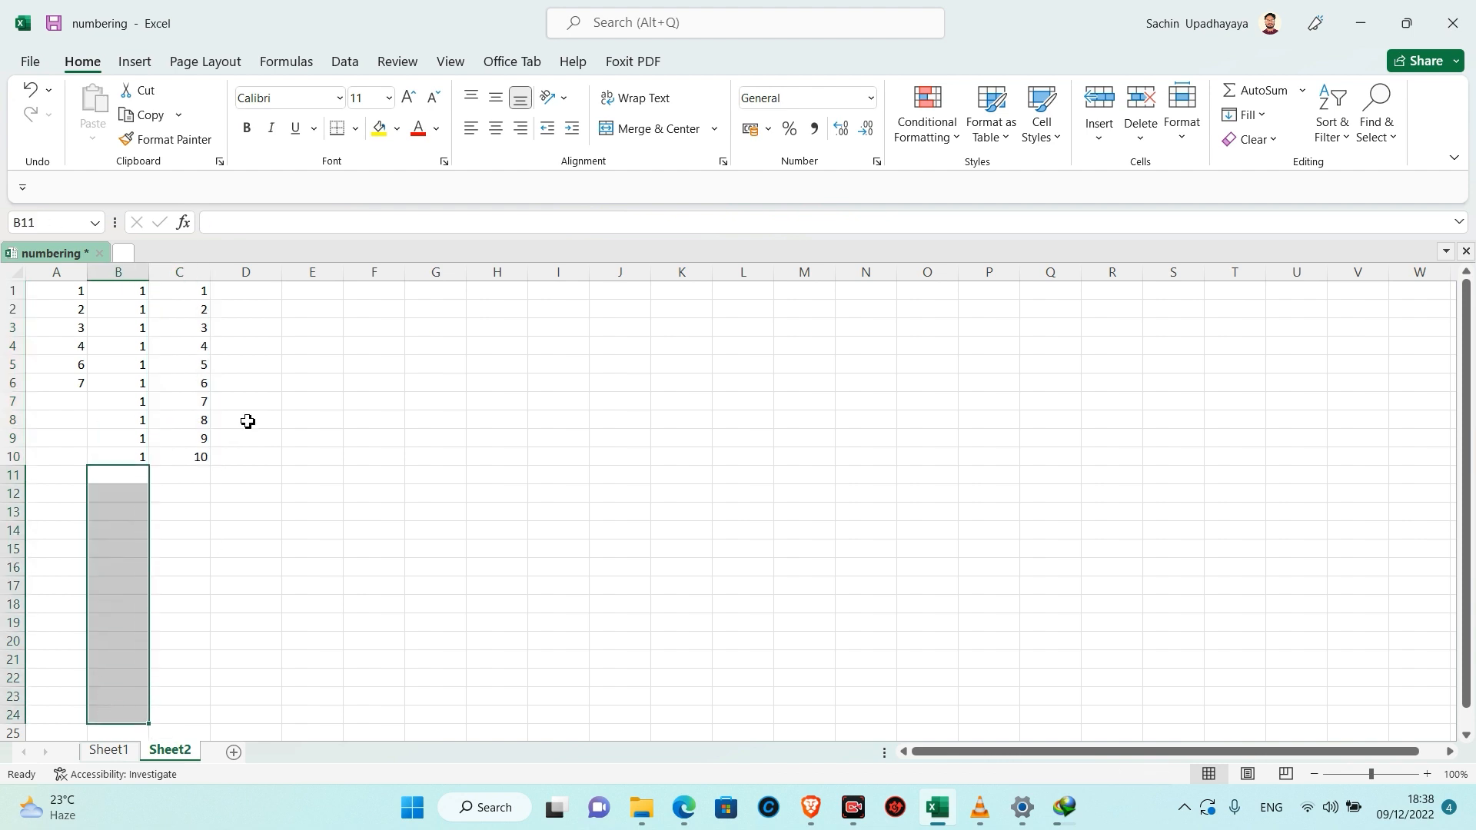
Enter No. 1 in D1 and No. 2 in D2, and extend the series down to No. 10 in D10.
click(244, 296)
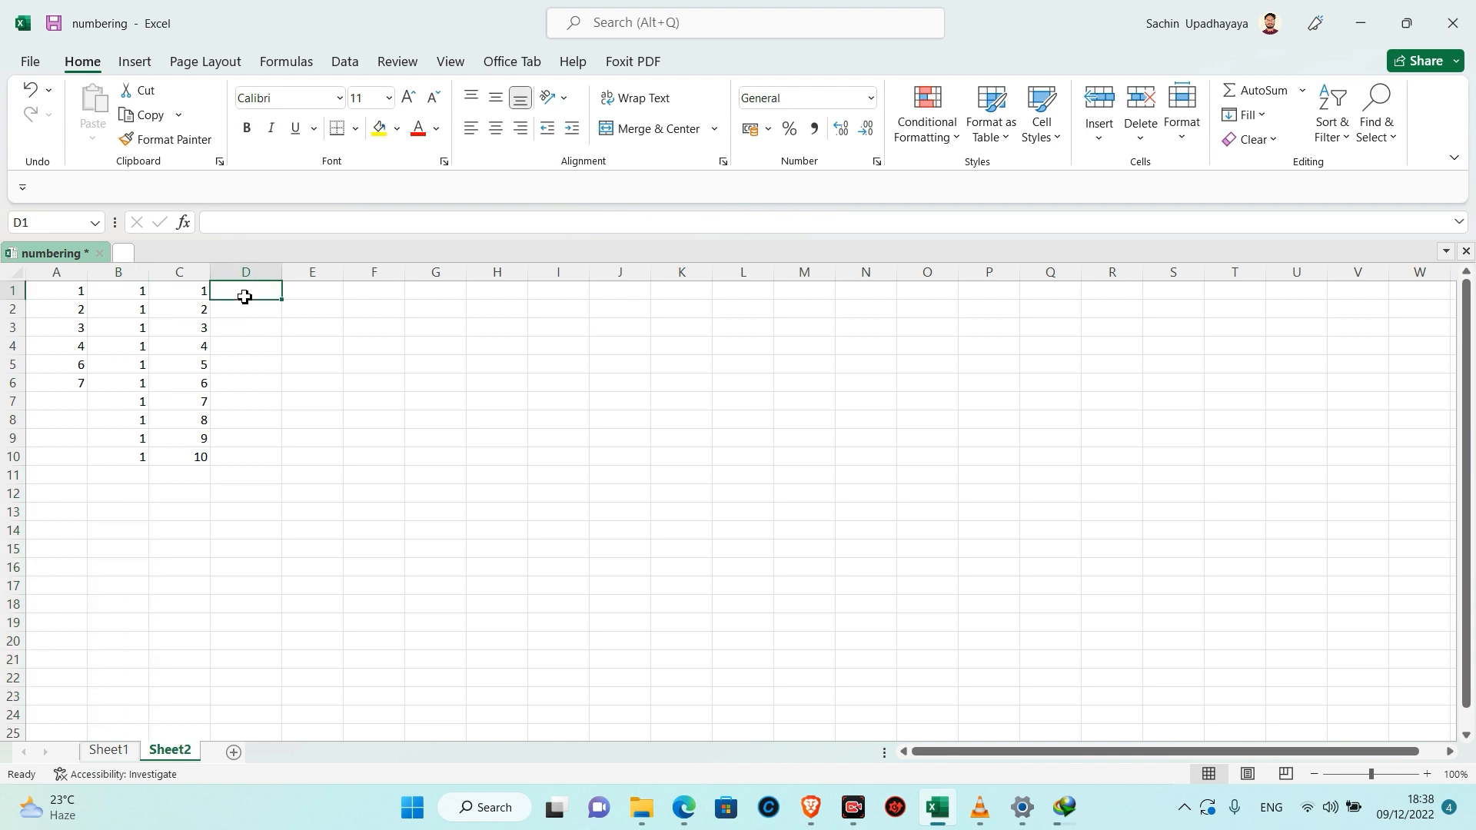
text(No. 1)
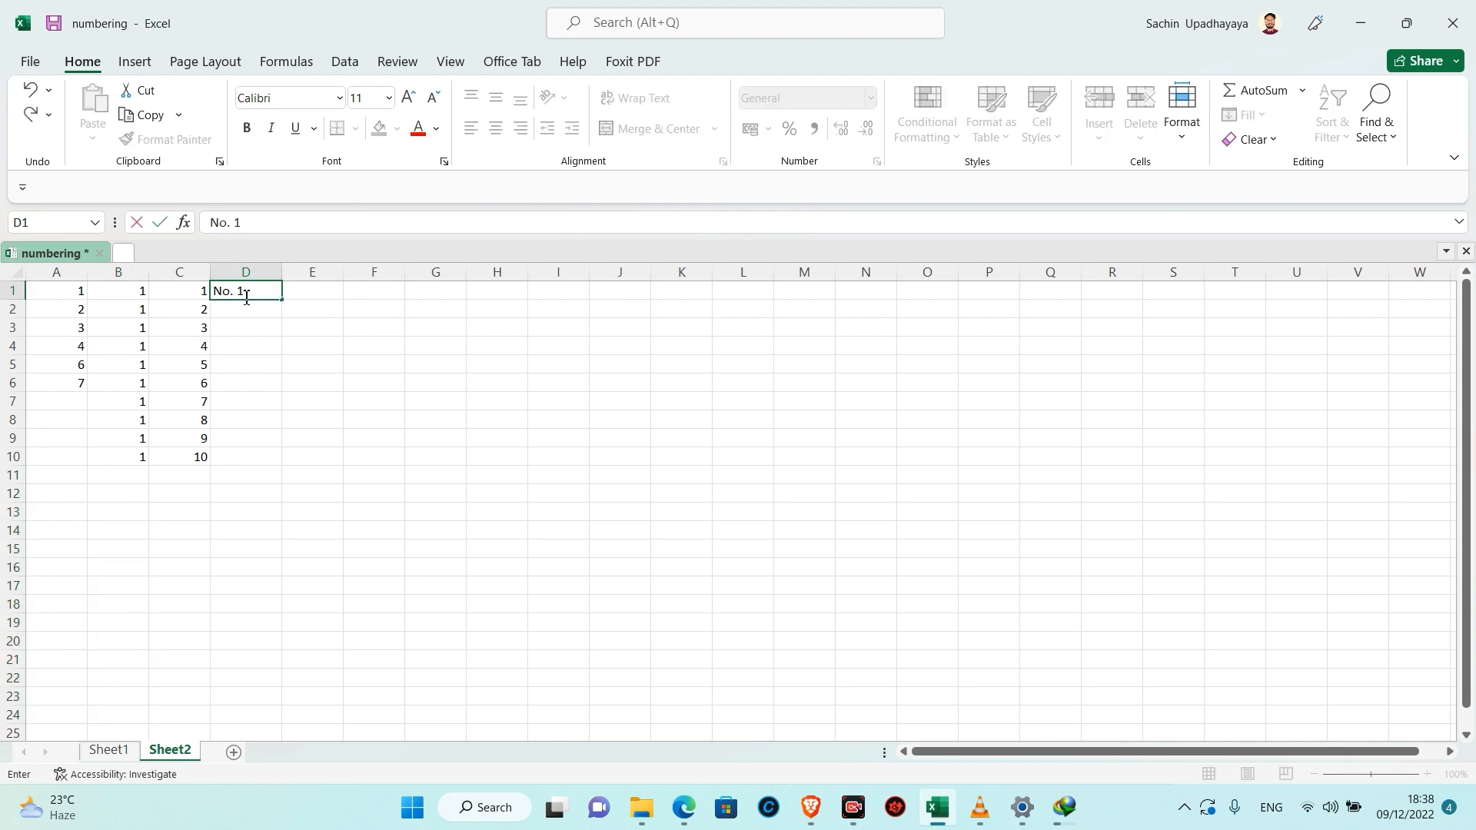
click(246, 310)
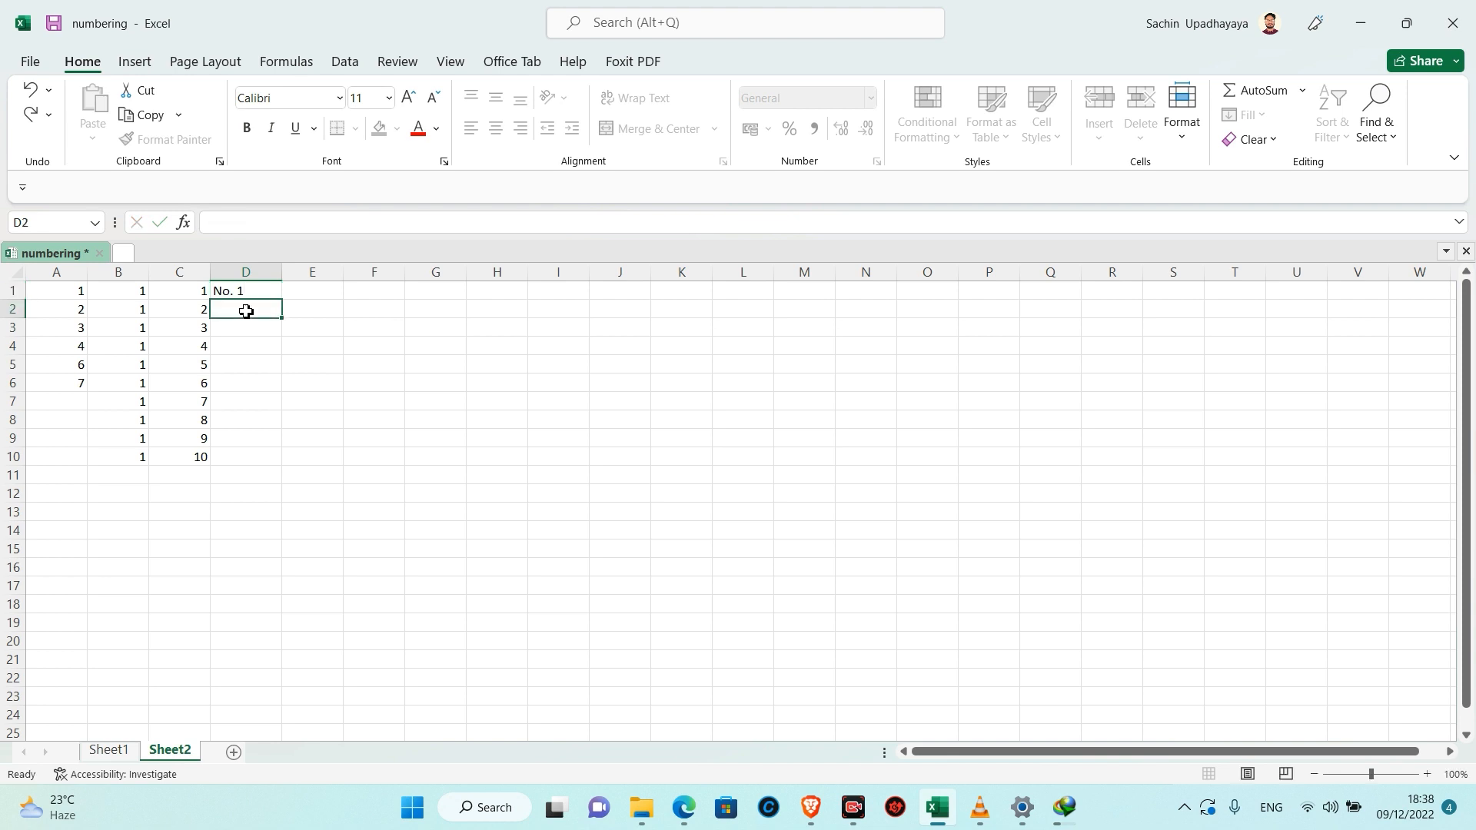
text(N)
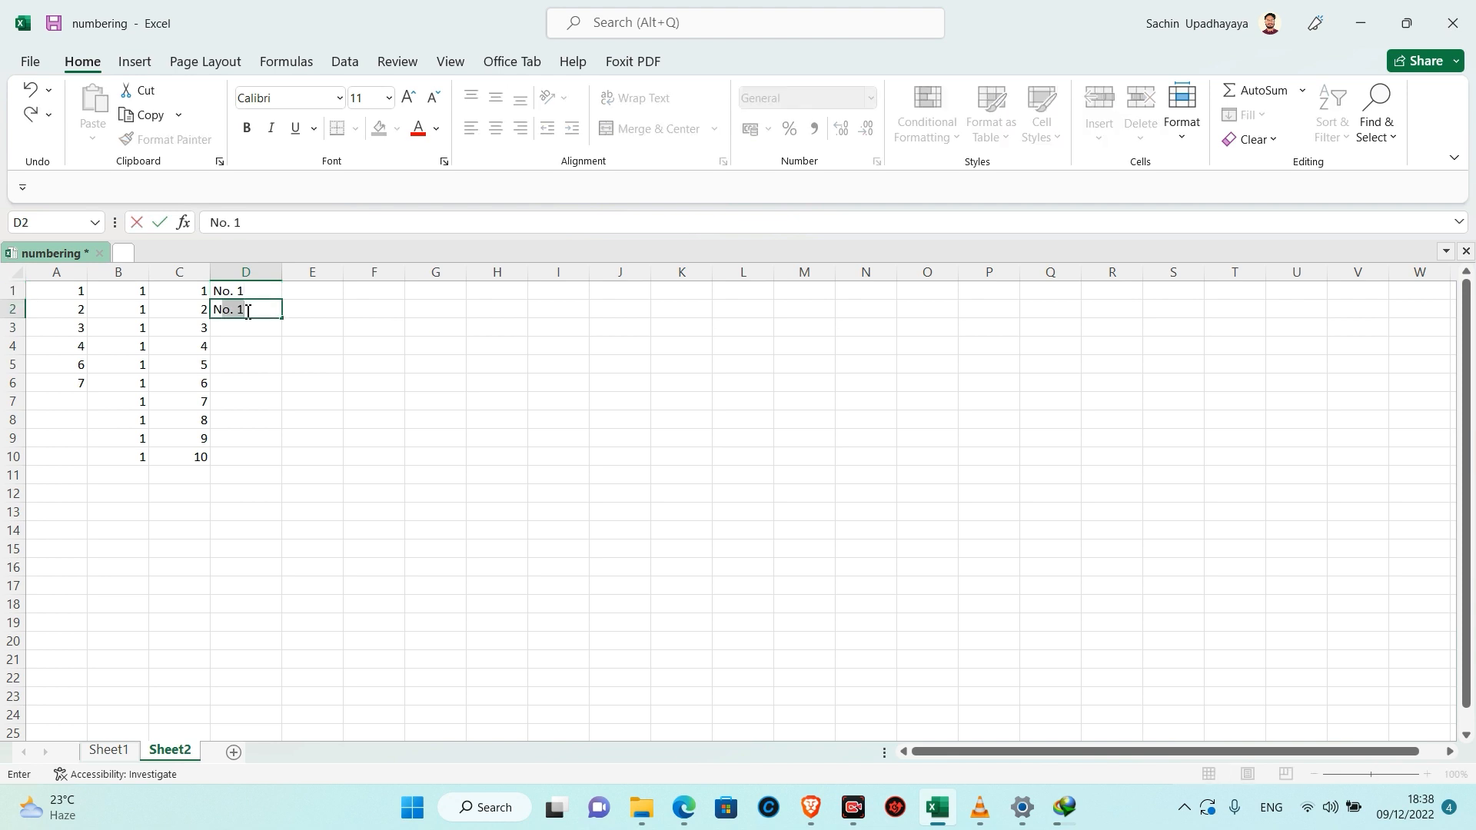
key(Tab)
text(2)
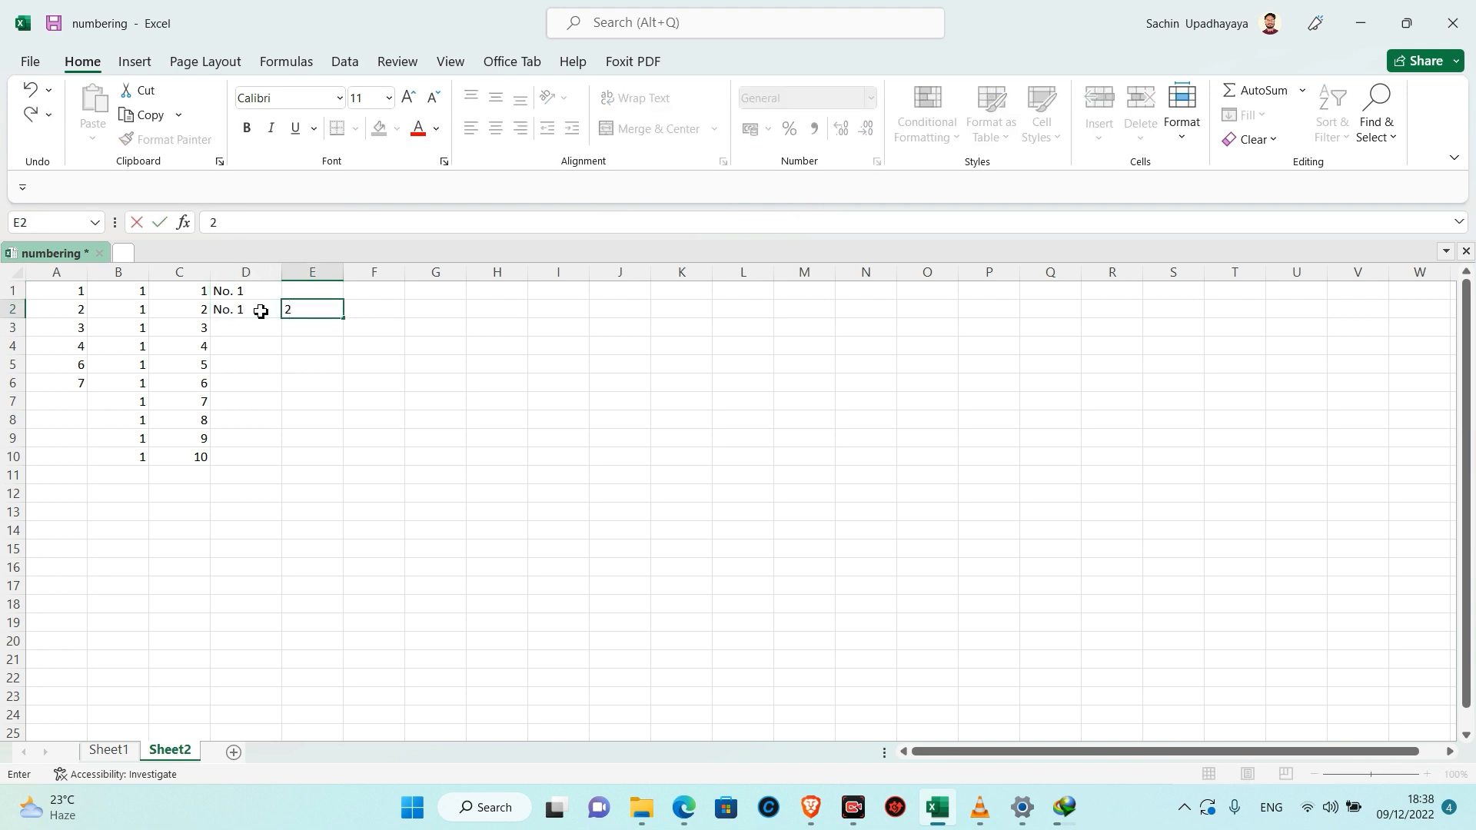
click(246, 311)
double_click(251, 311)
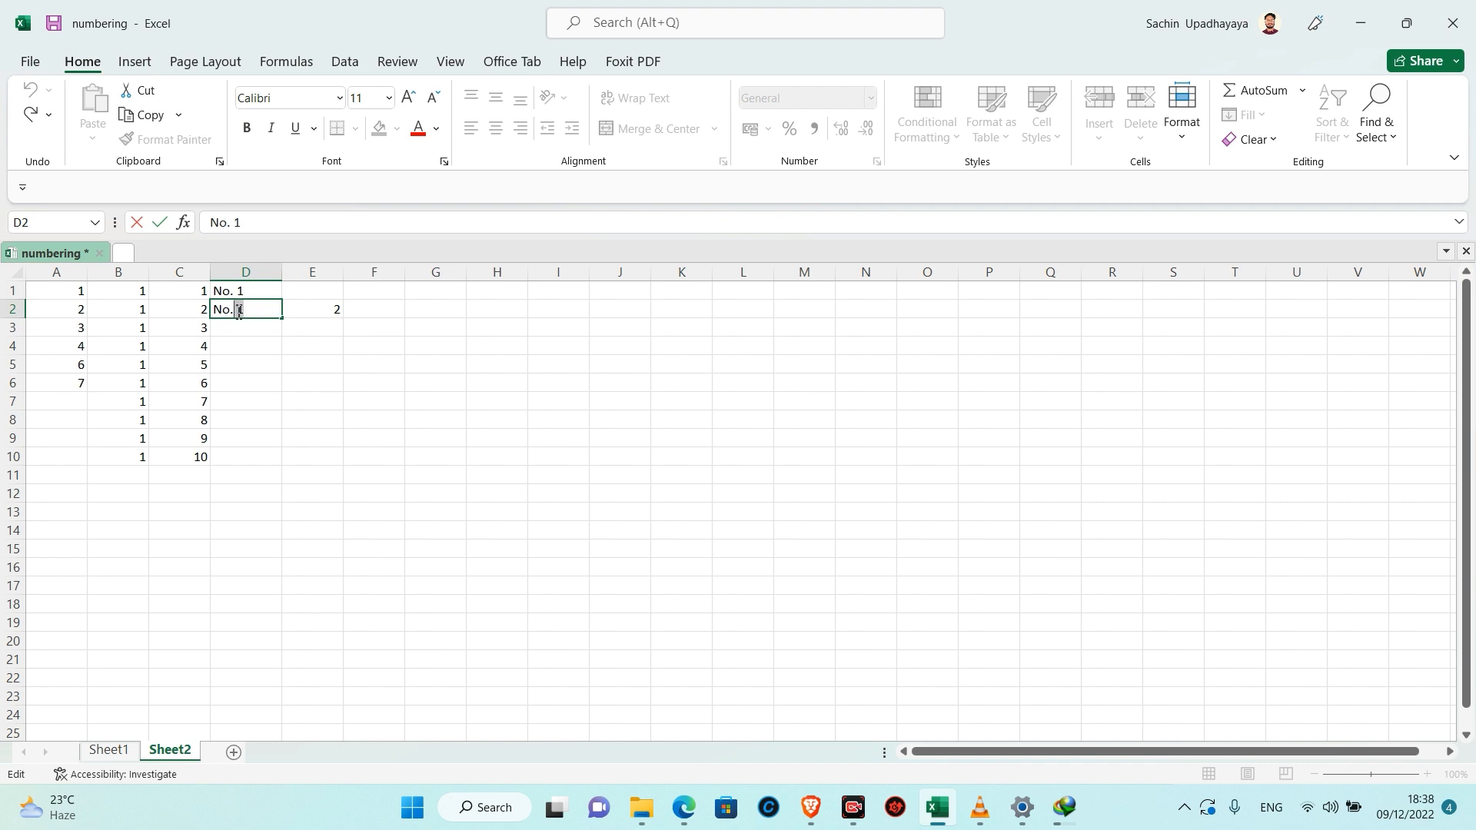
double_click(241, 311)
text(2)
drag(247, 290, 285, 463)
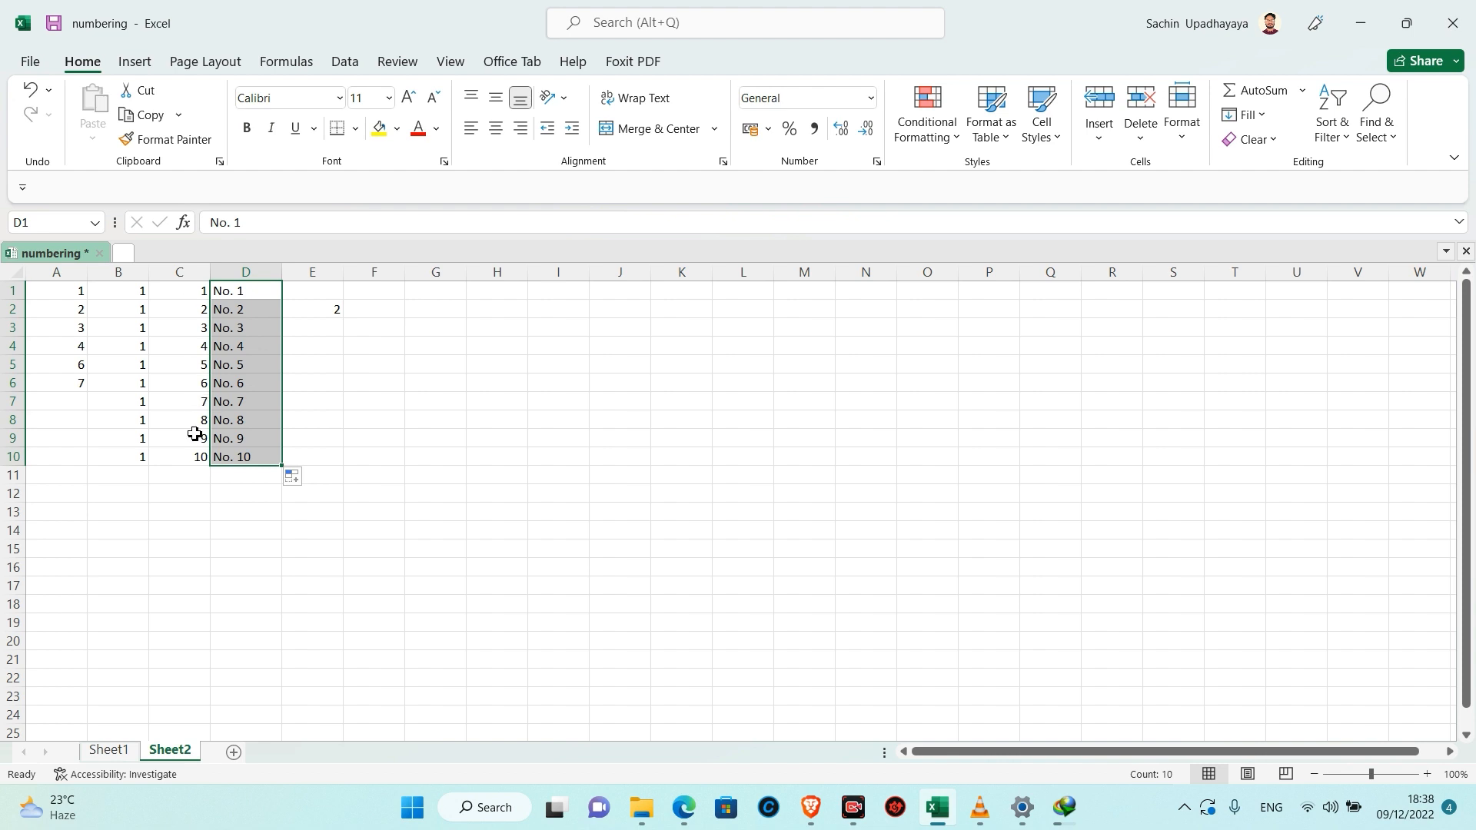
Try filling column C down to row 17 from cell C10 alone, and undo the fill.
click(196, 459)
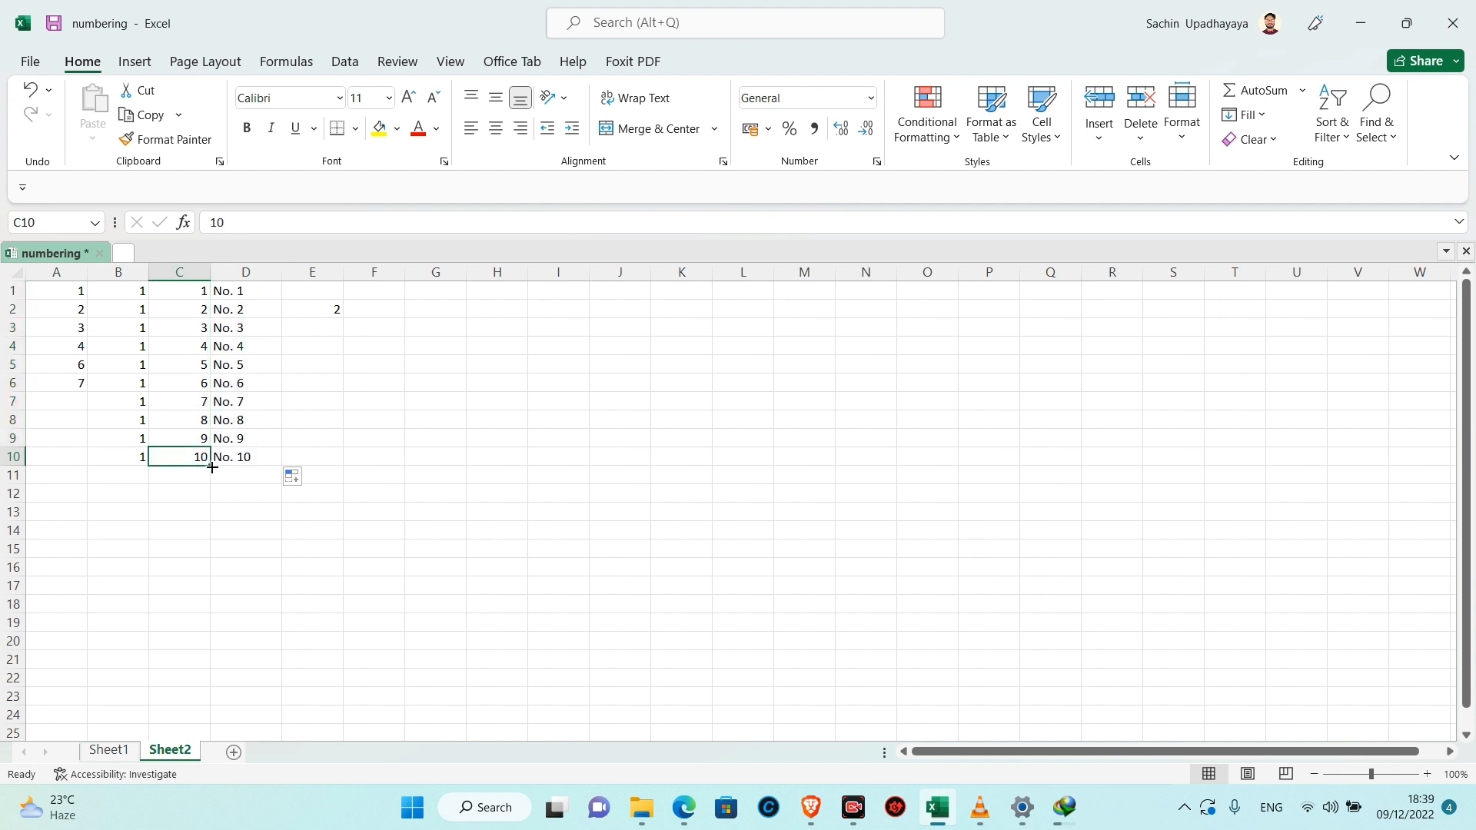
drag(210, 464, 212, 595)
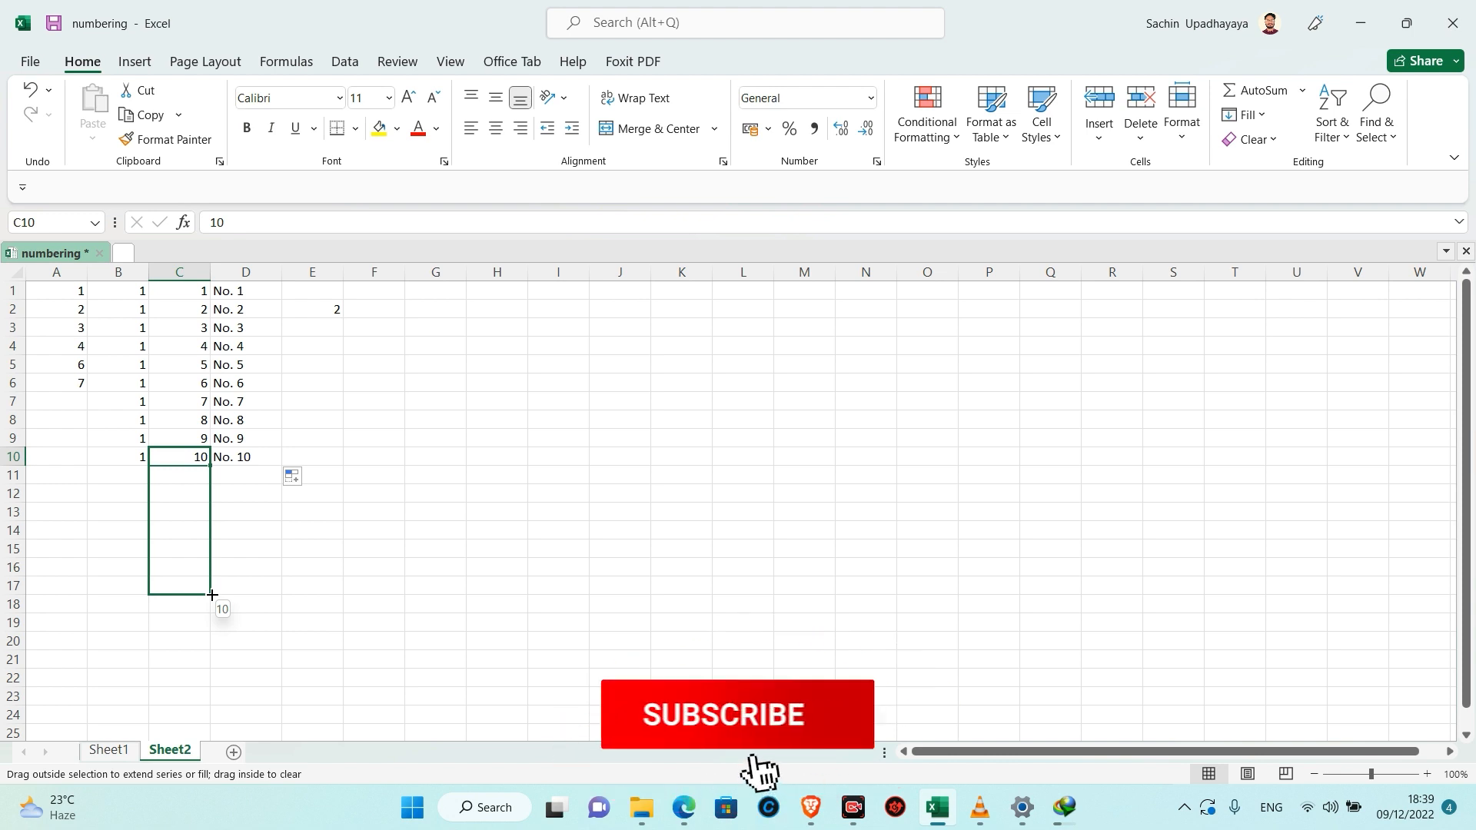
drag(212, 594, 212, 595)
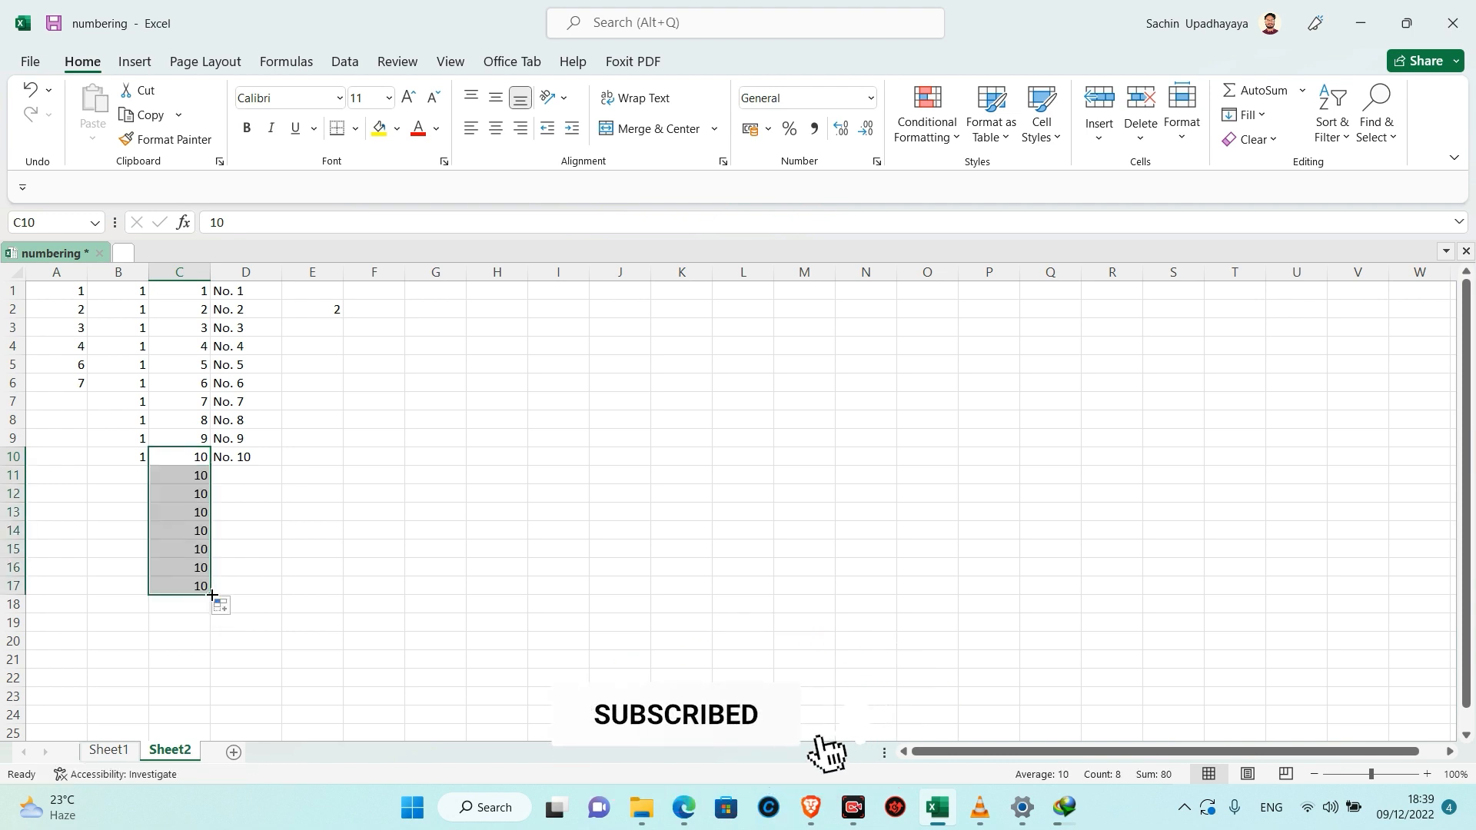
key(ctrl+z)
Try extending the series from cells C9 and C10 together down to C19, and undo the fill.
drag(175, 438, 218, 643)
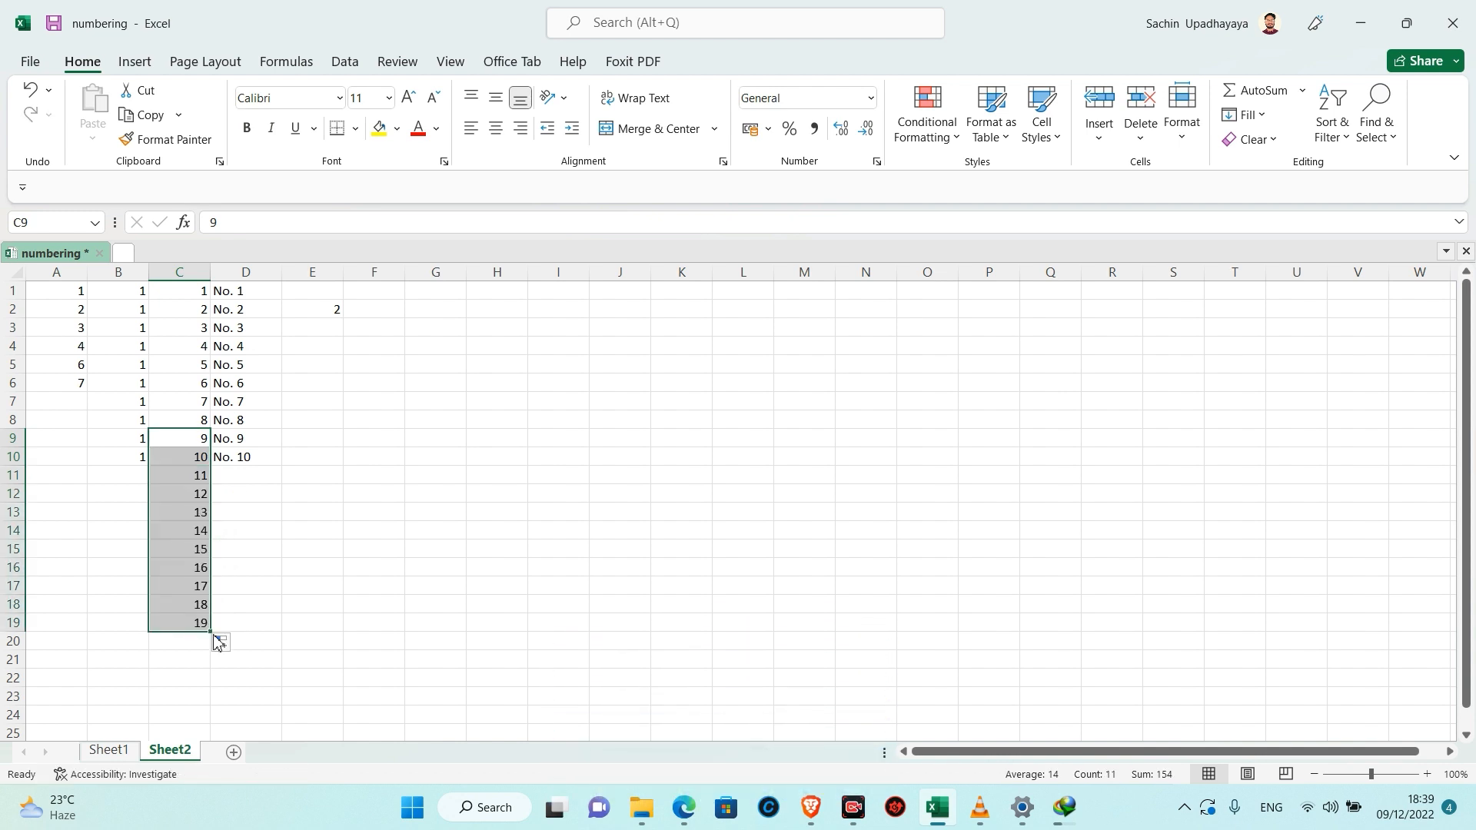
key(ctrl+z)
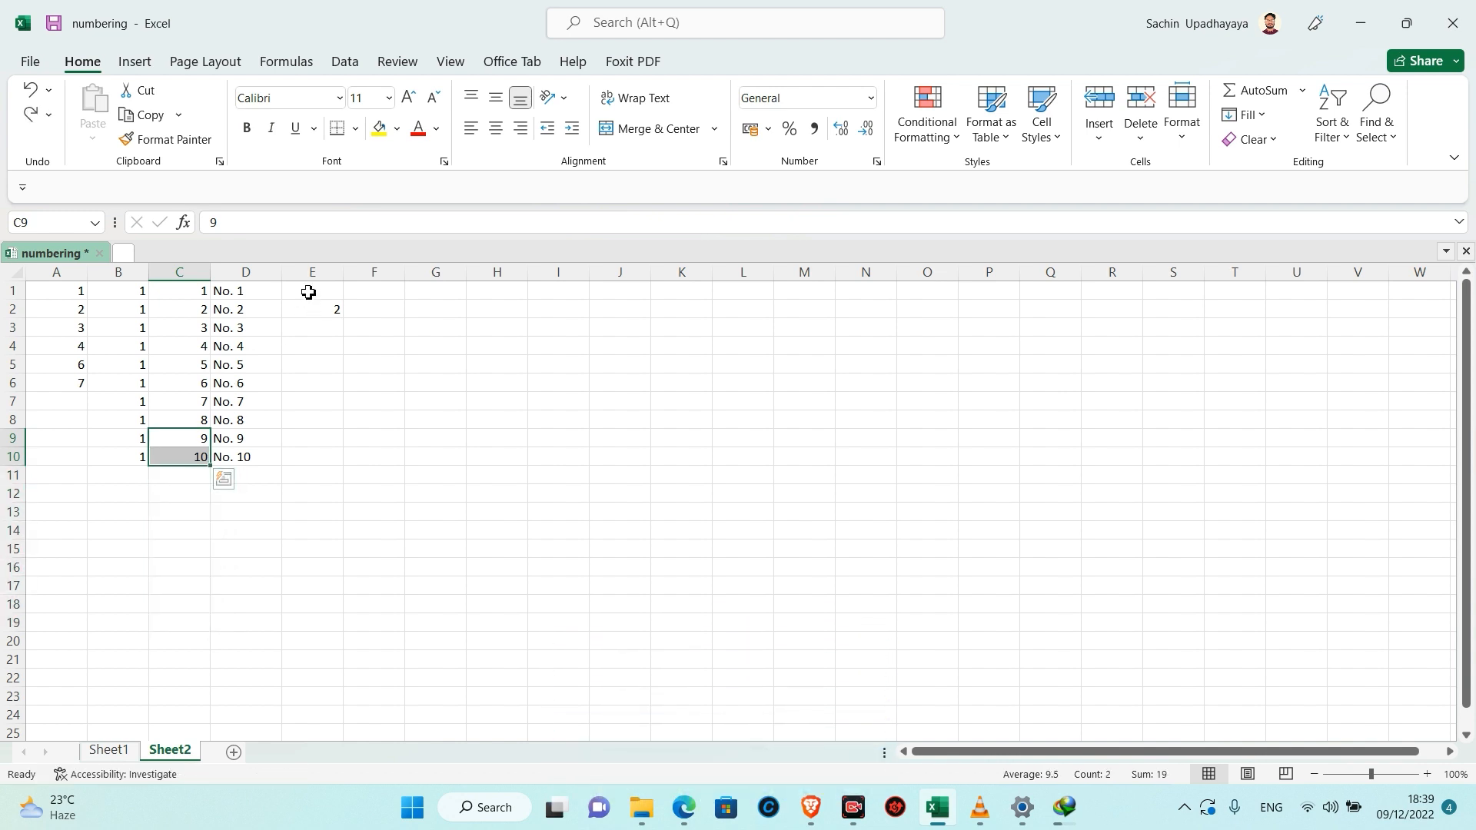
click(243, 291)
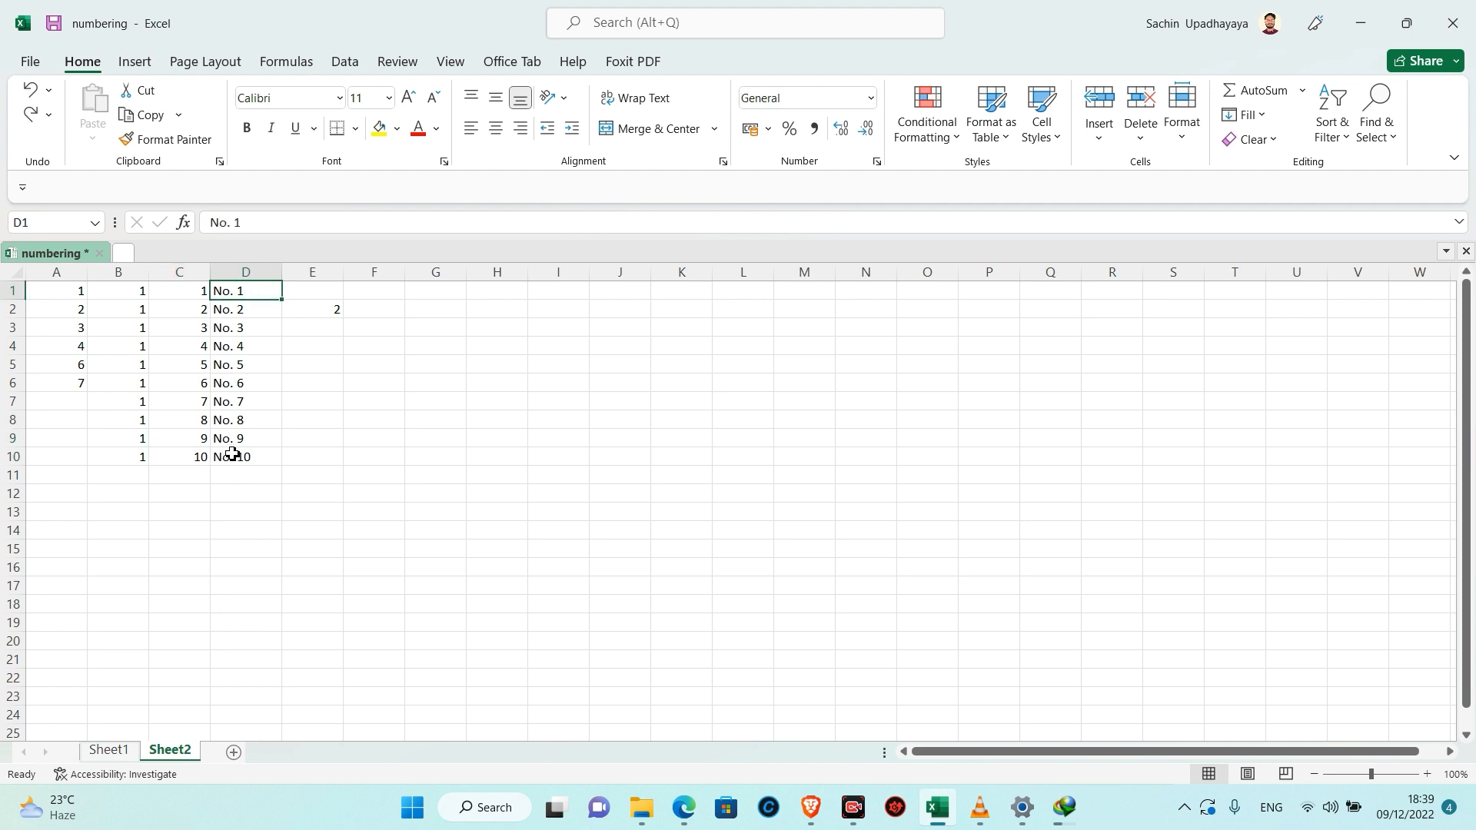
Try extending the column D series down to D14 from D9:D10 and to D15 from D6:D10, undoing each fill.
drag(244, 439, 283, 541)
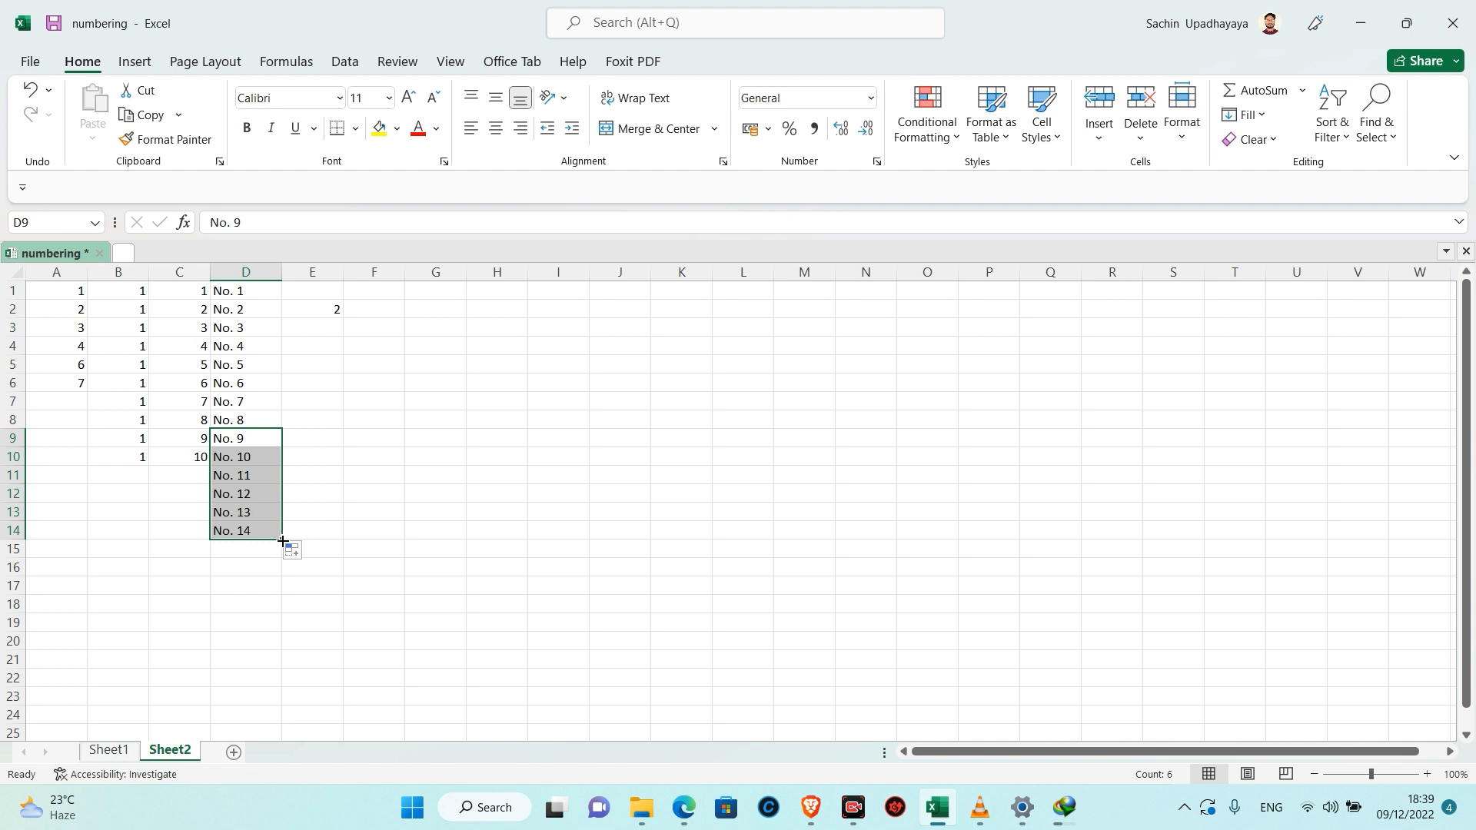
key(ctrl+z)
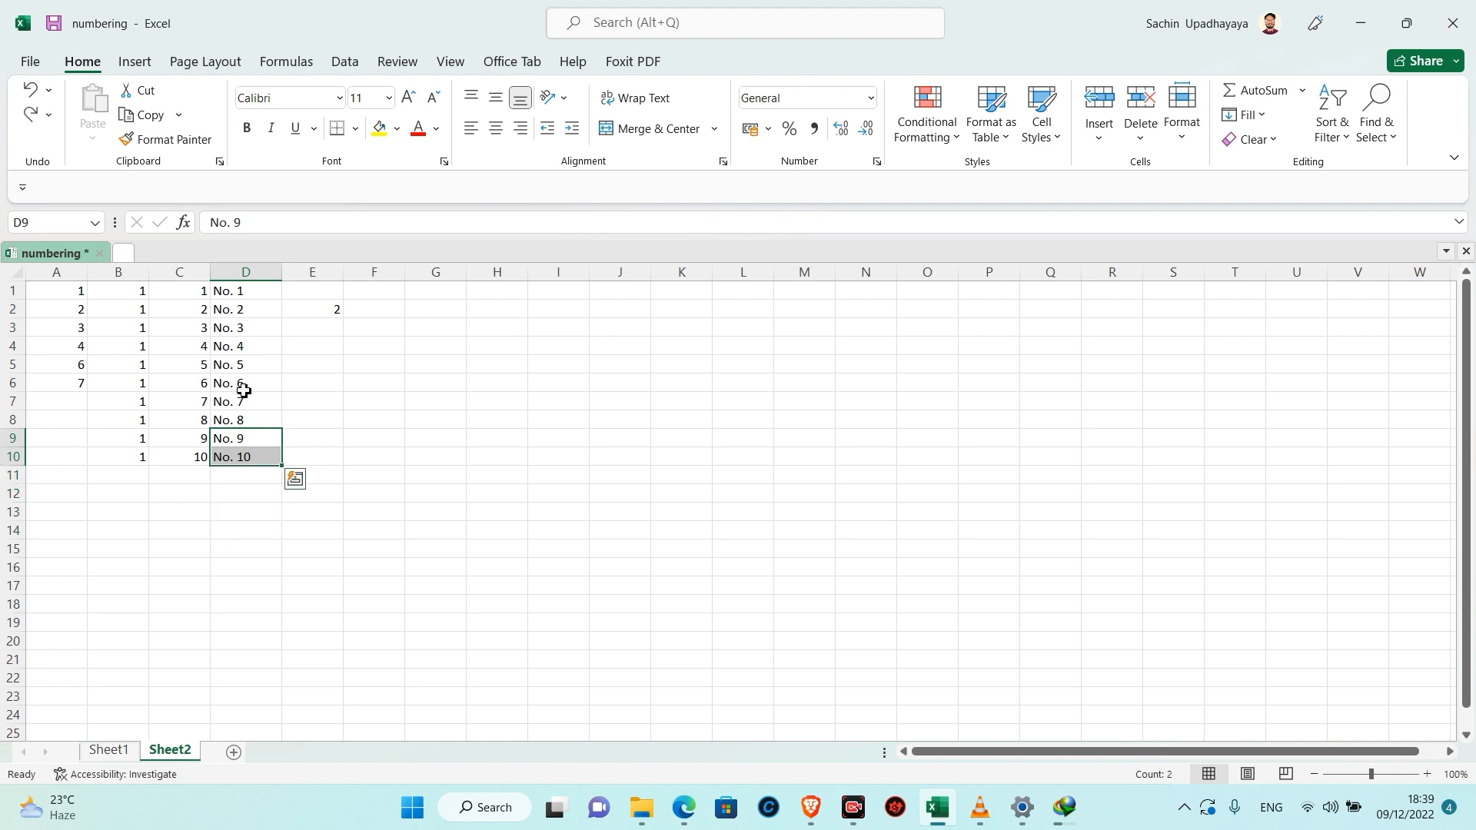
drag(243, 388, 284, 559)
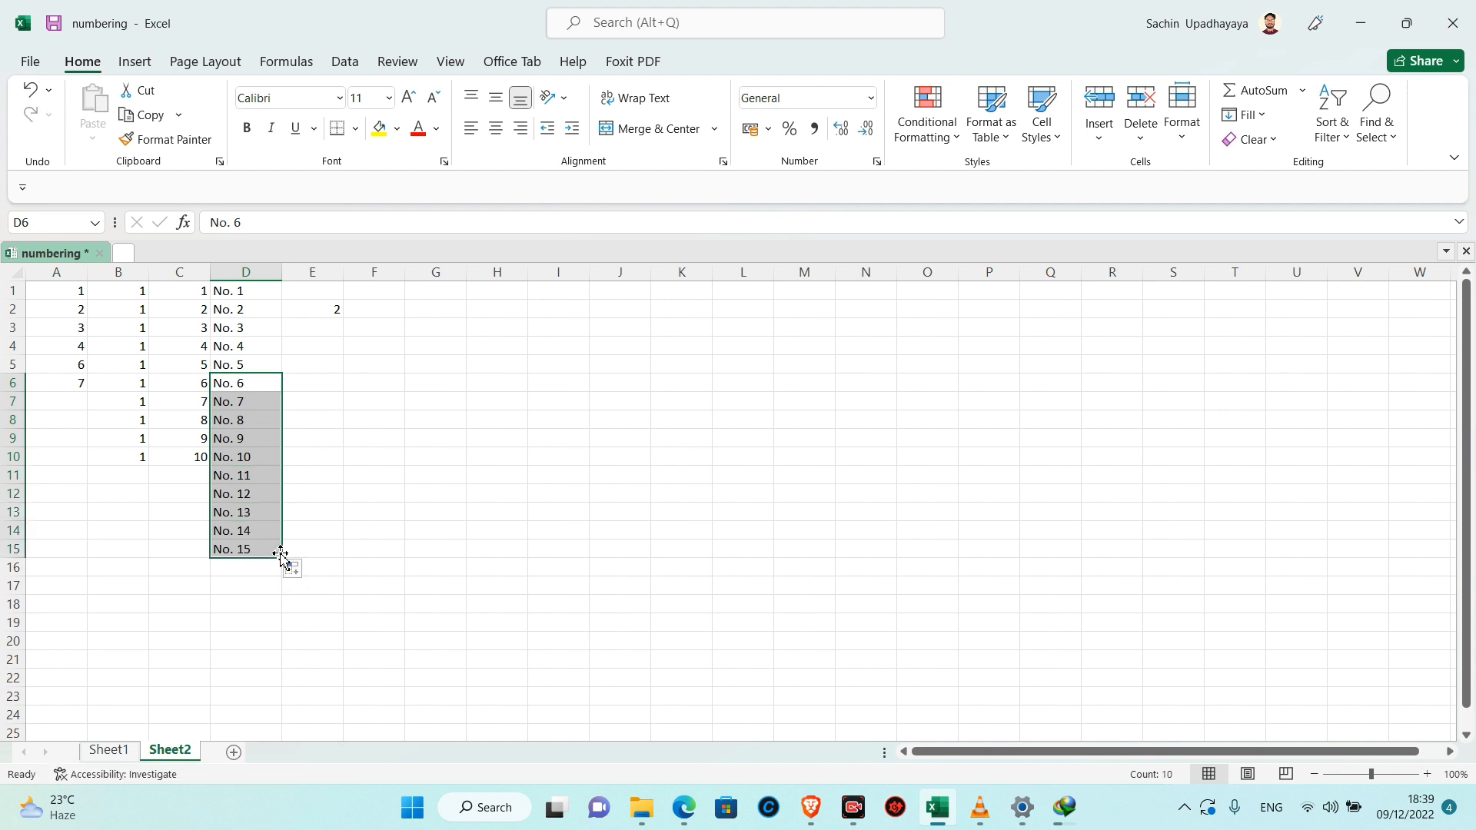
key(ctrl+z)
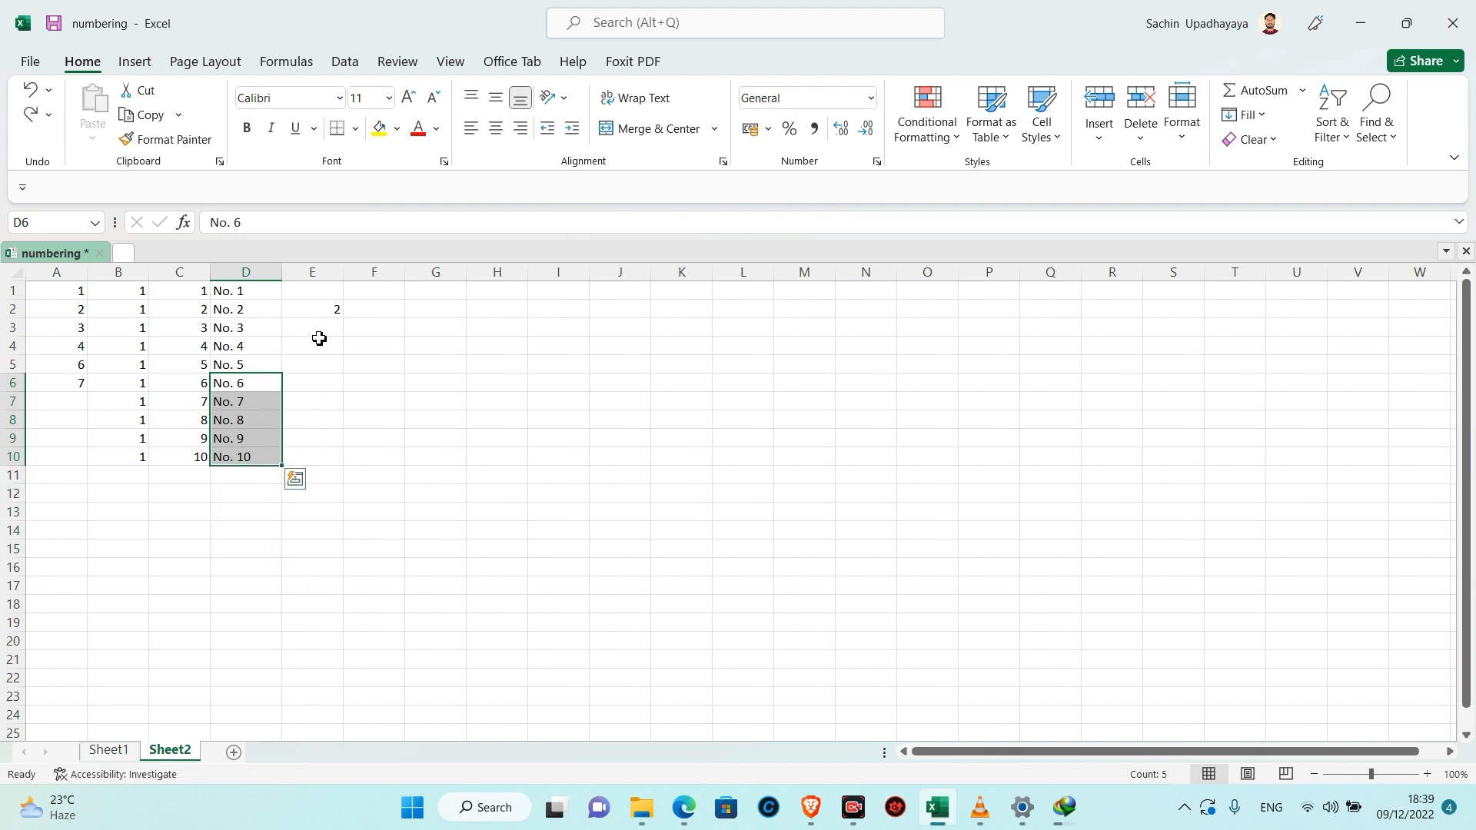
Clear cells E1 through E4 and enter the formula ="No." & SEQUENCE(10) in E1.
drag(313, 296, 325, 355)
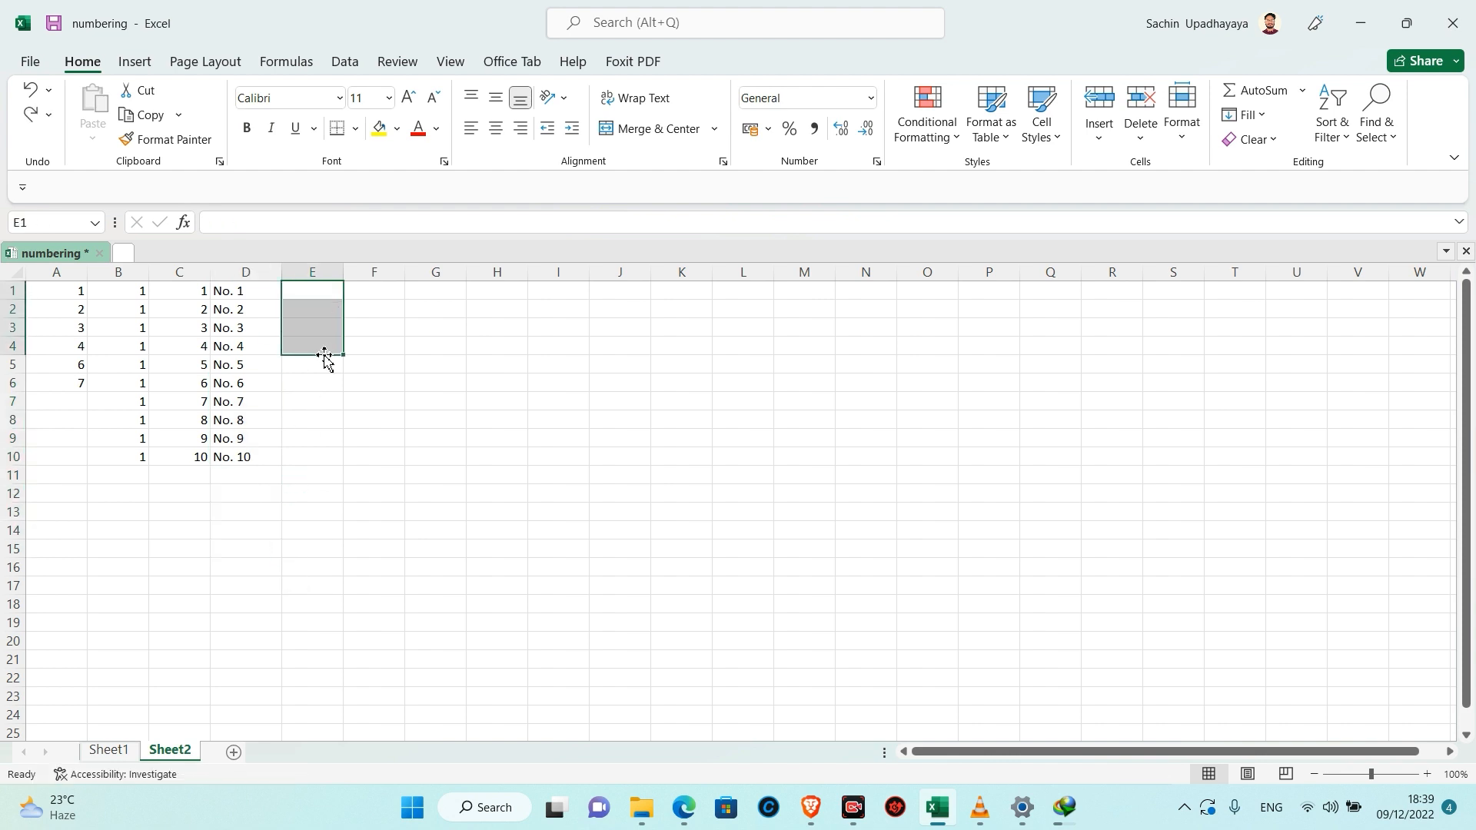
click(376, 296)
click(316, 294)
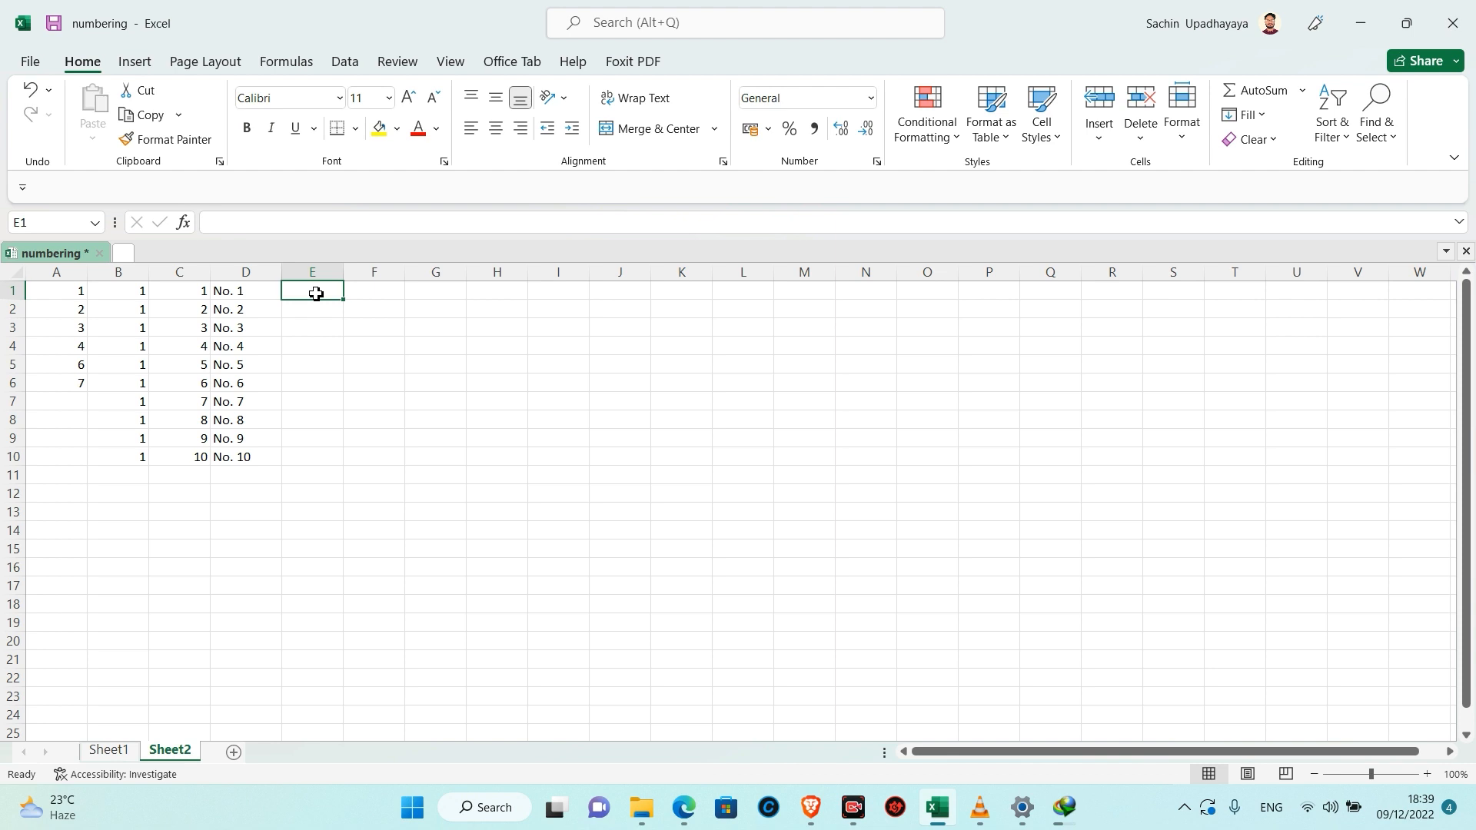
click(267, 221)
text(=)
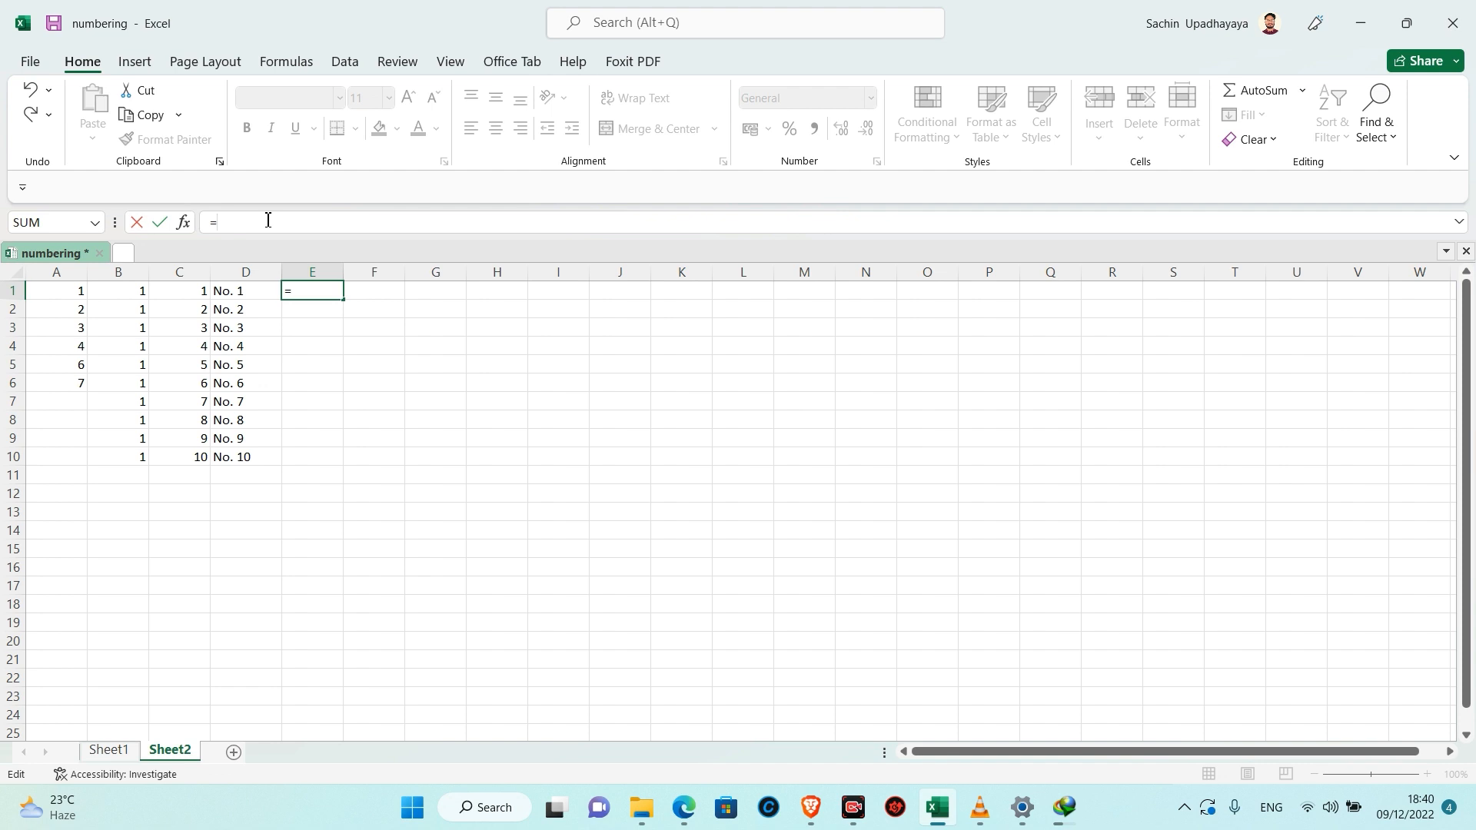
text(No)
text(")
key(BackSpace)
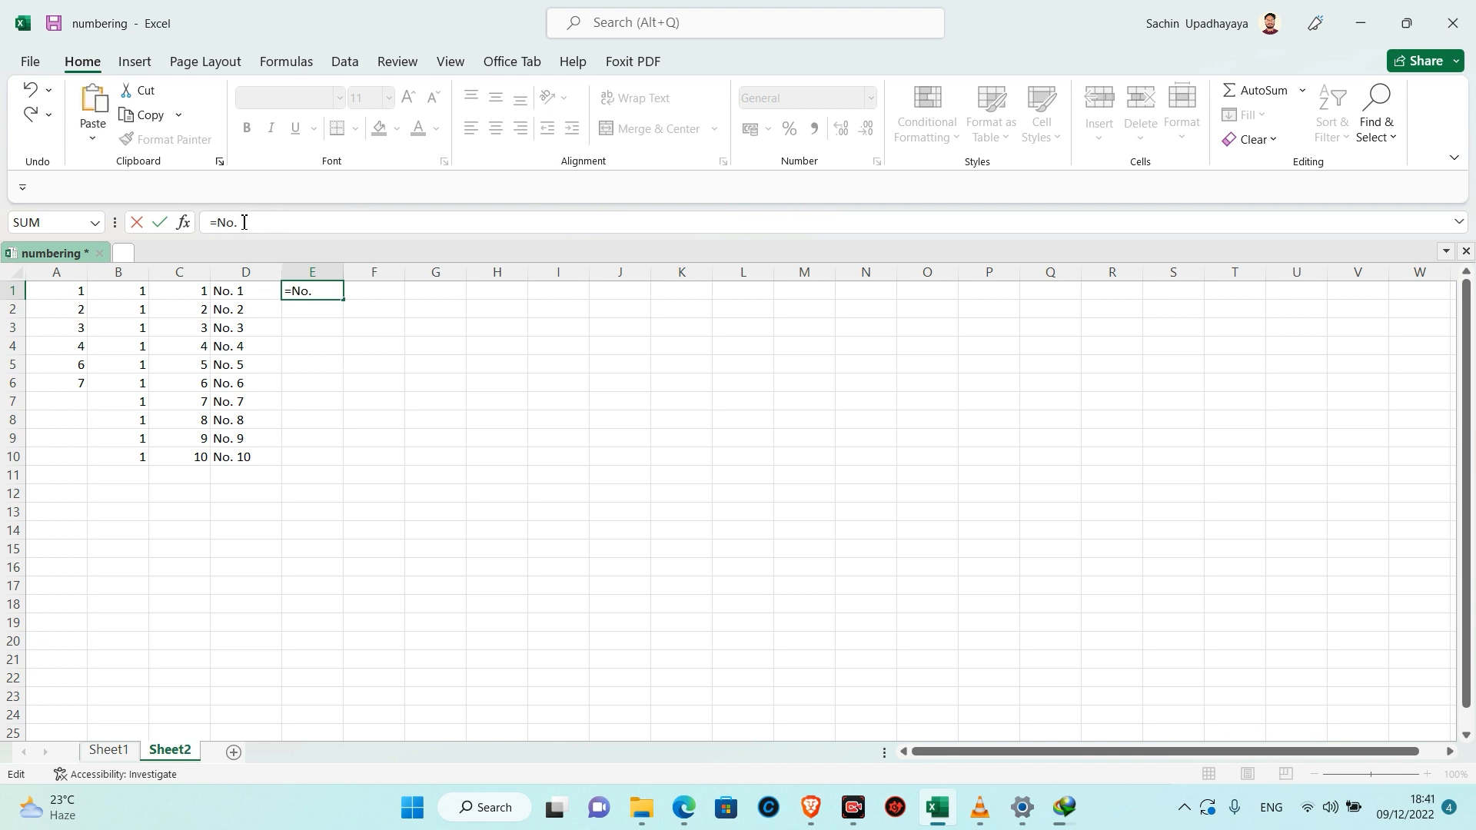
text(")
text(" & Se)
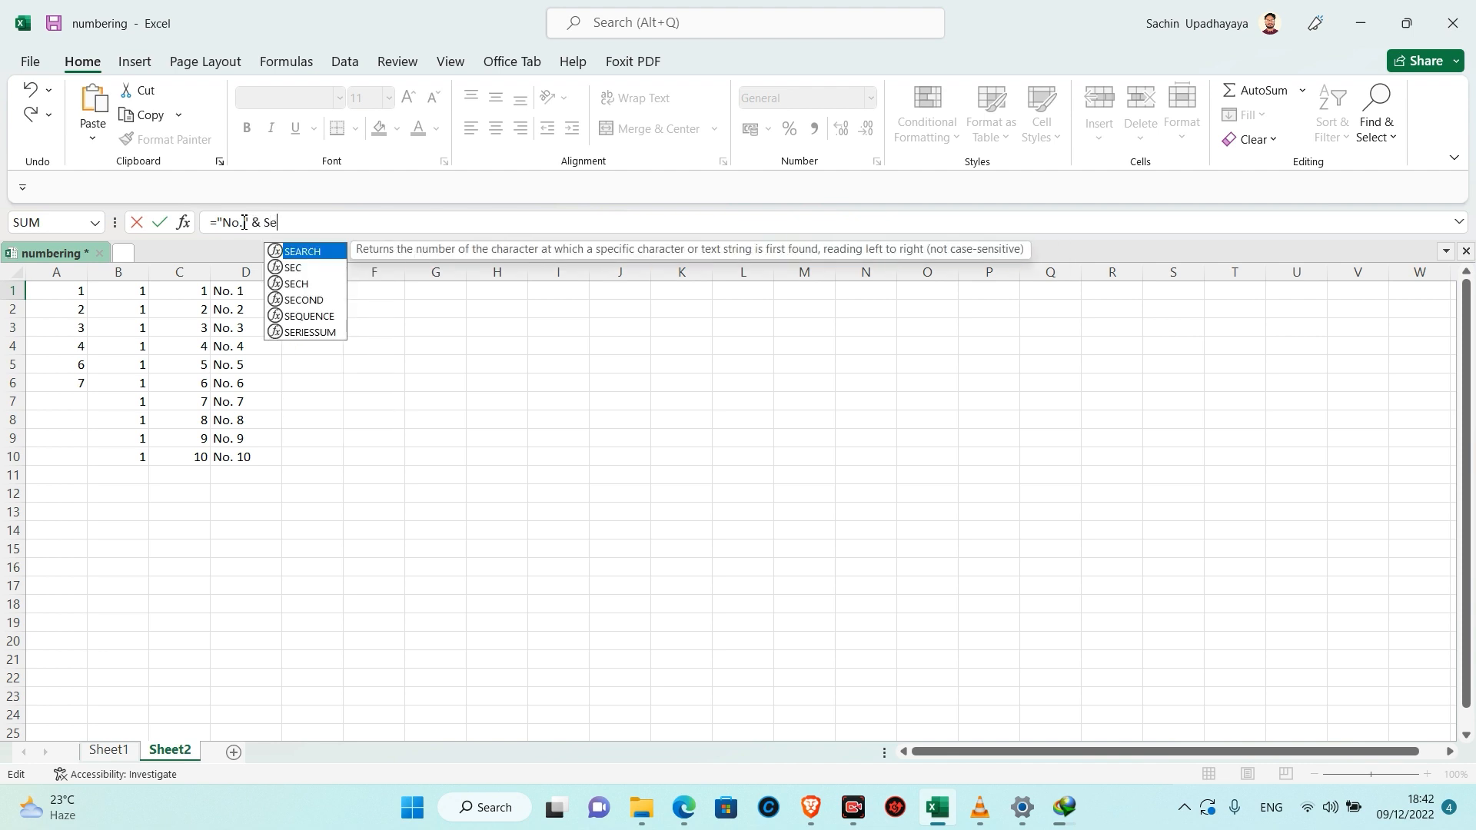
double_click(324, 316)
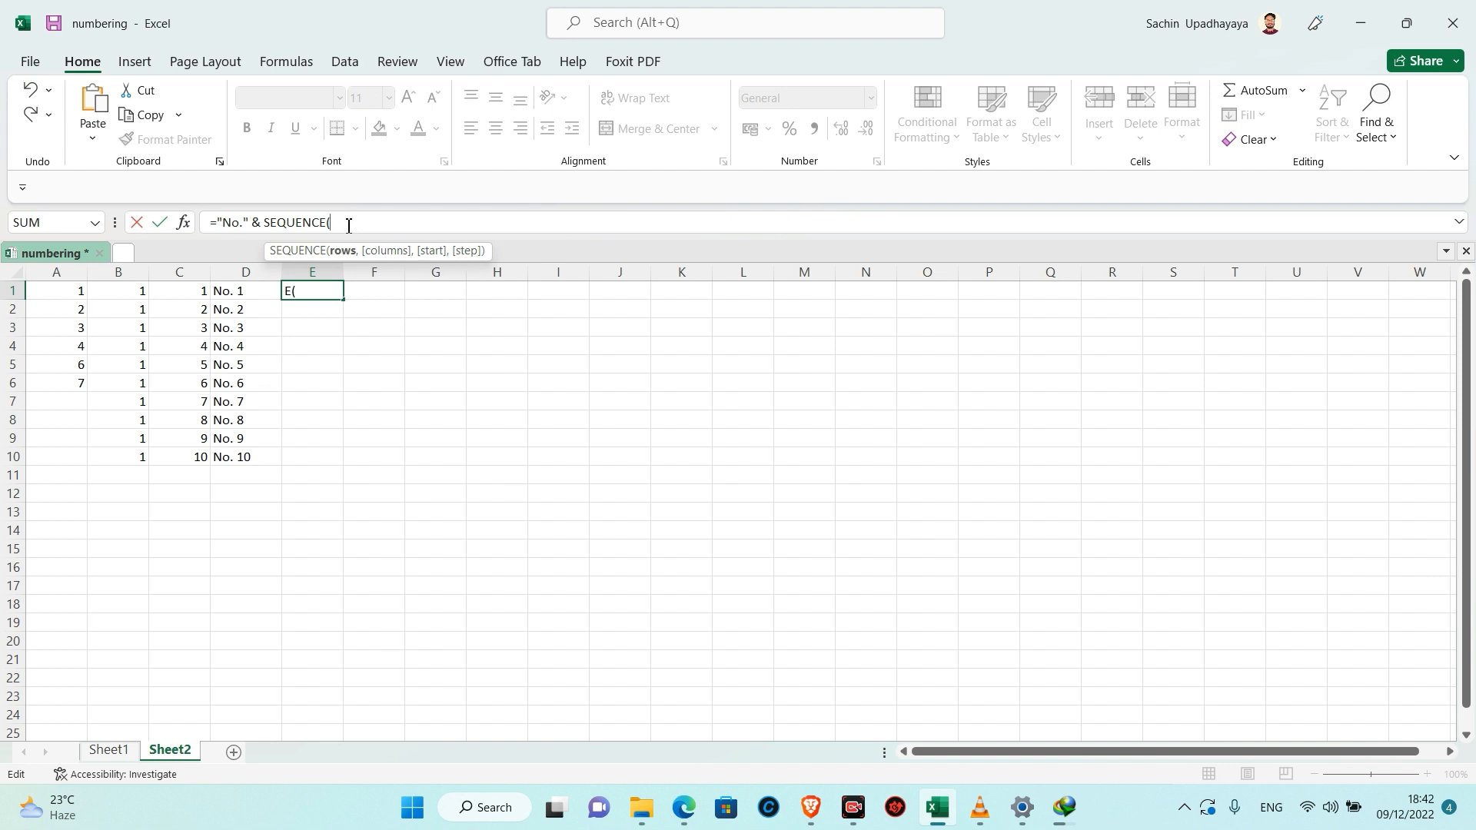
text(10))
key(Return)
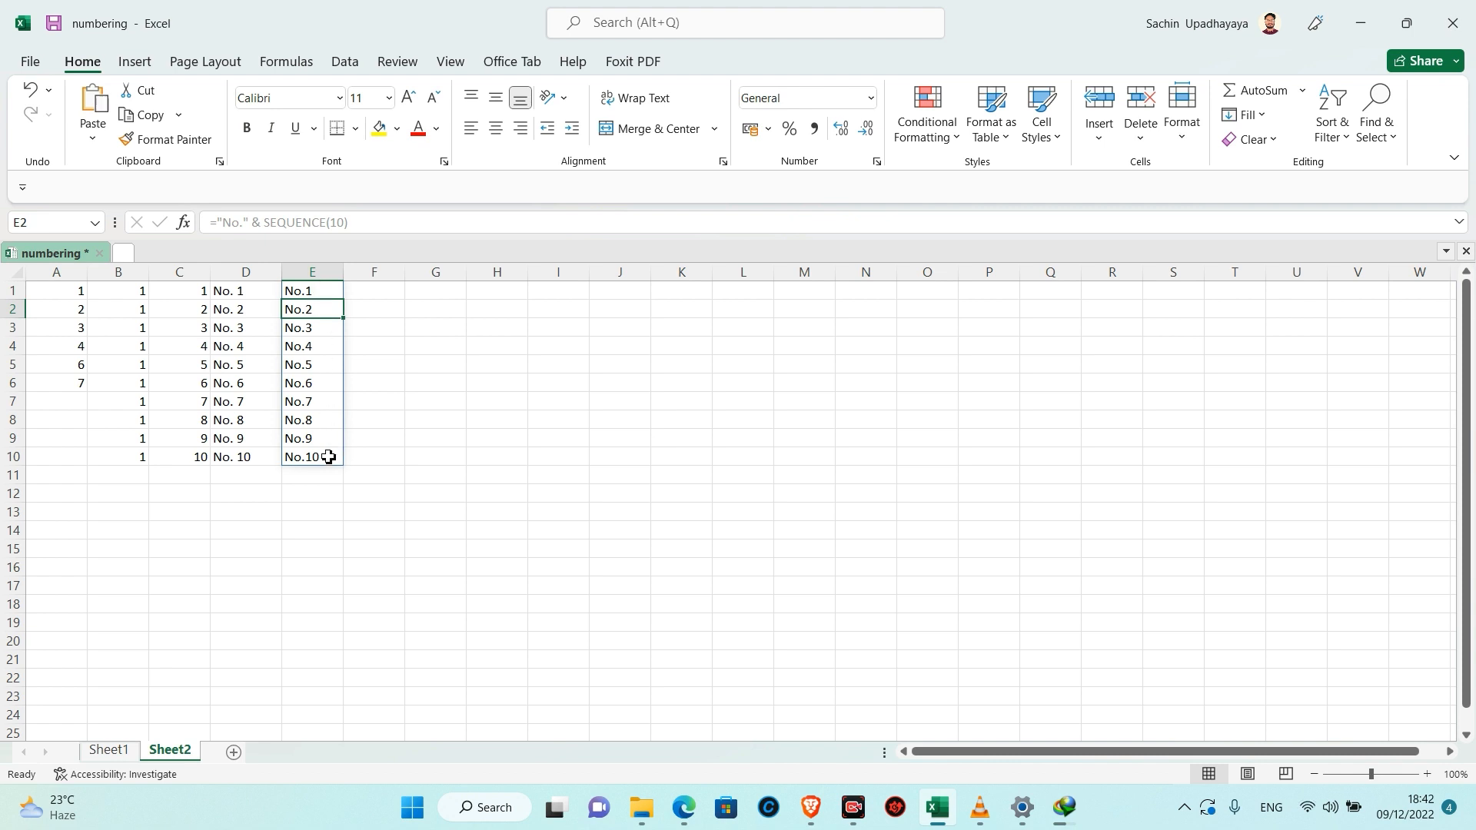
Set the number of rows in E1's SEQUENCE formula to 20, and undo the change.
click(358, 221)
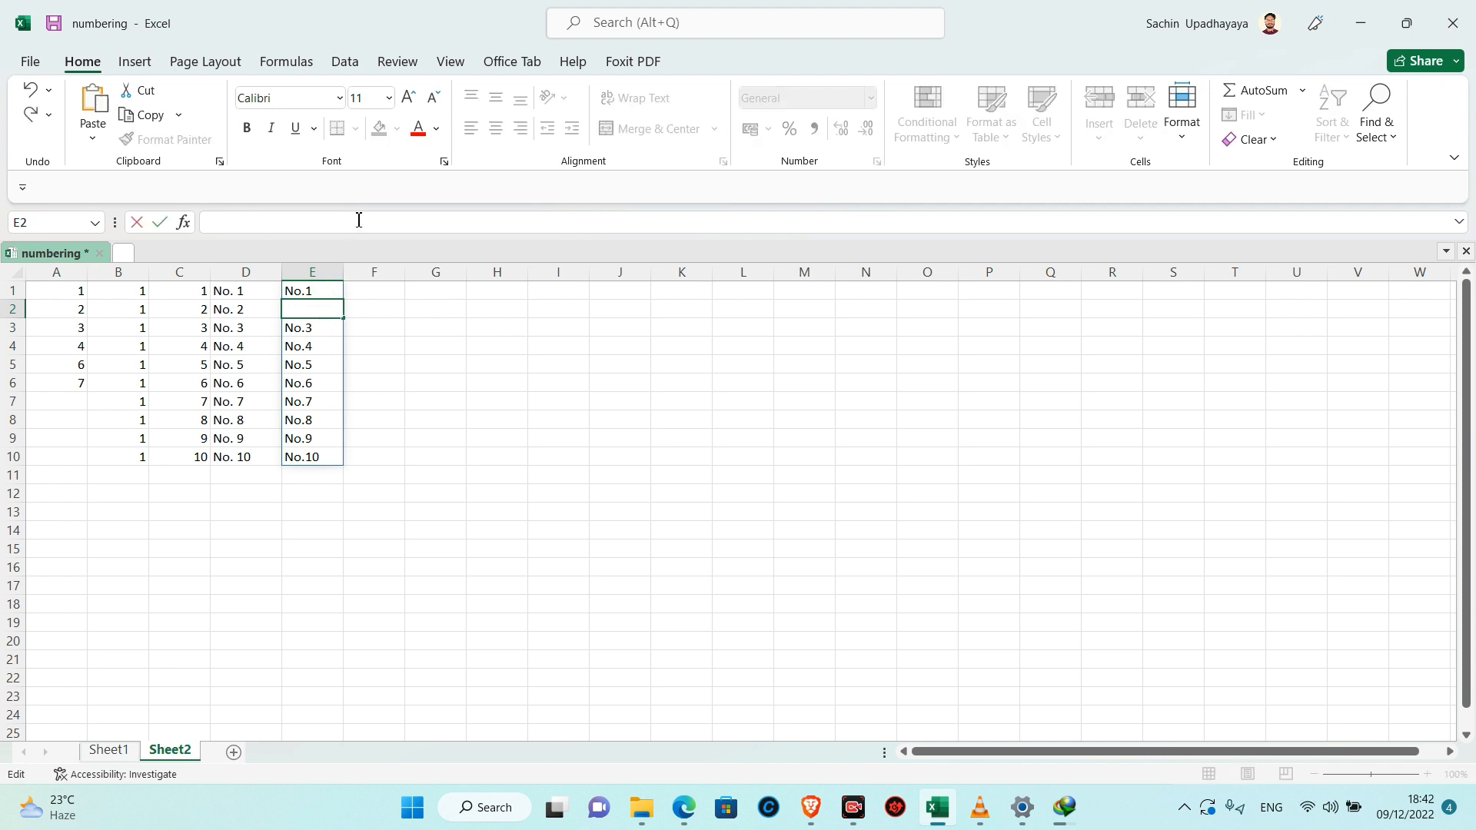
click(312, 304)
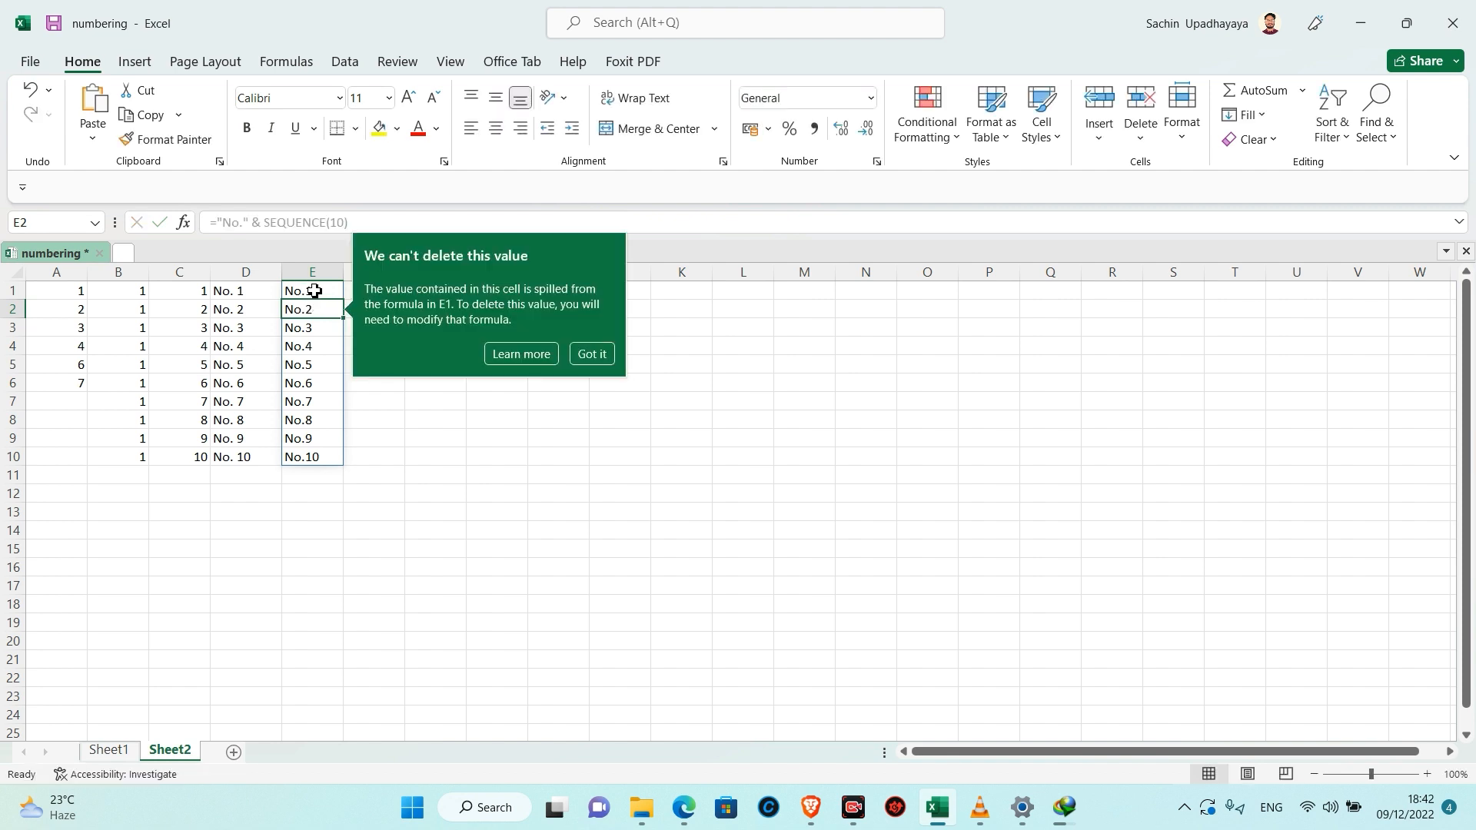
double_click(315, 290)
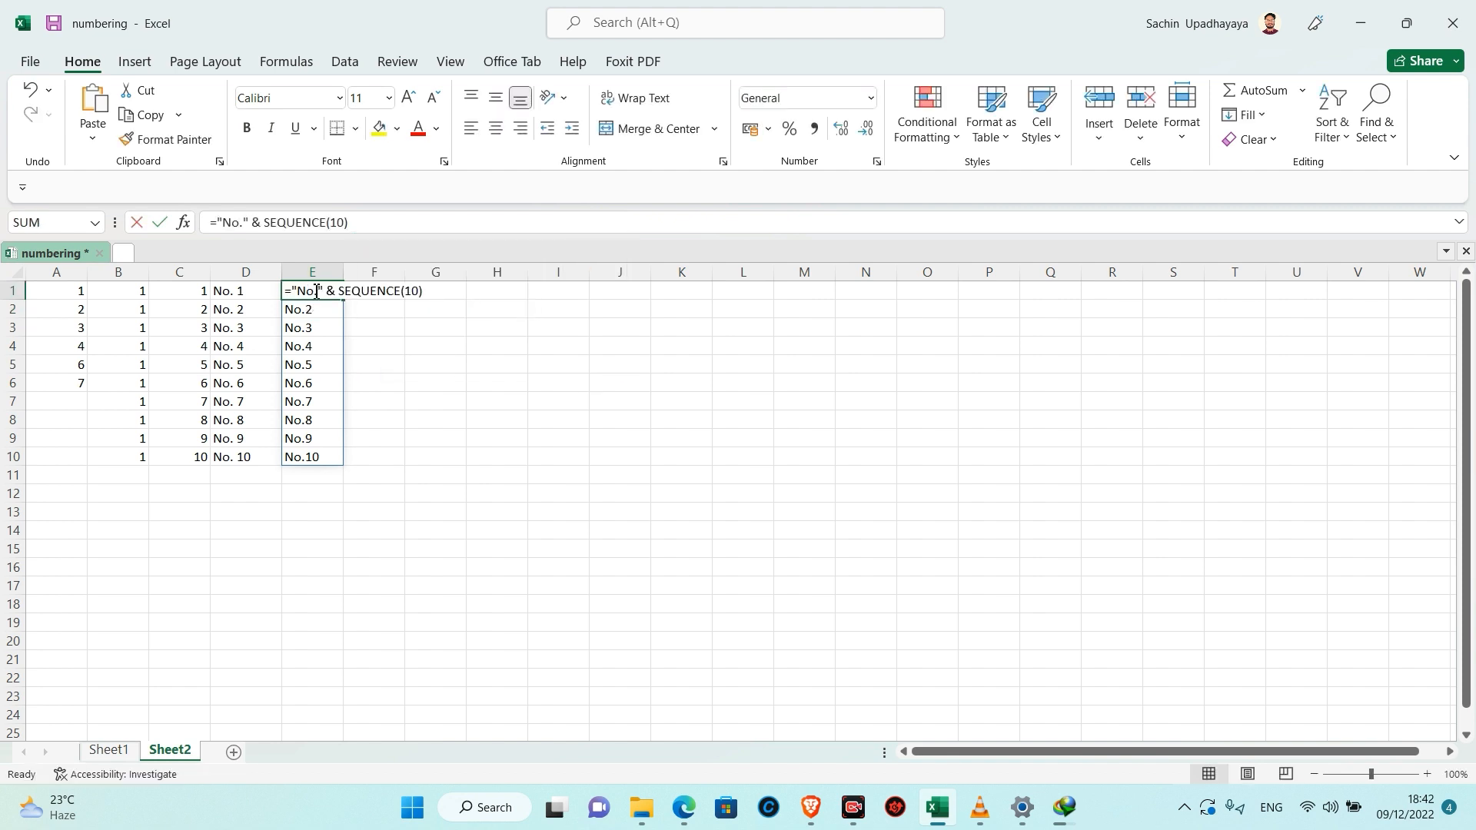
click(346, 222)
key(BackSpace)
key(BackSpace)
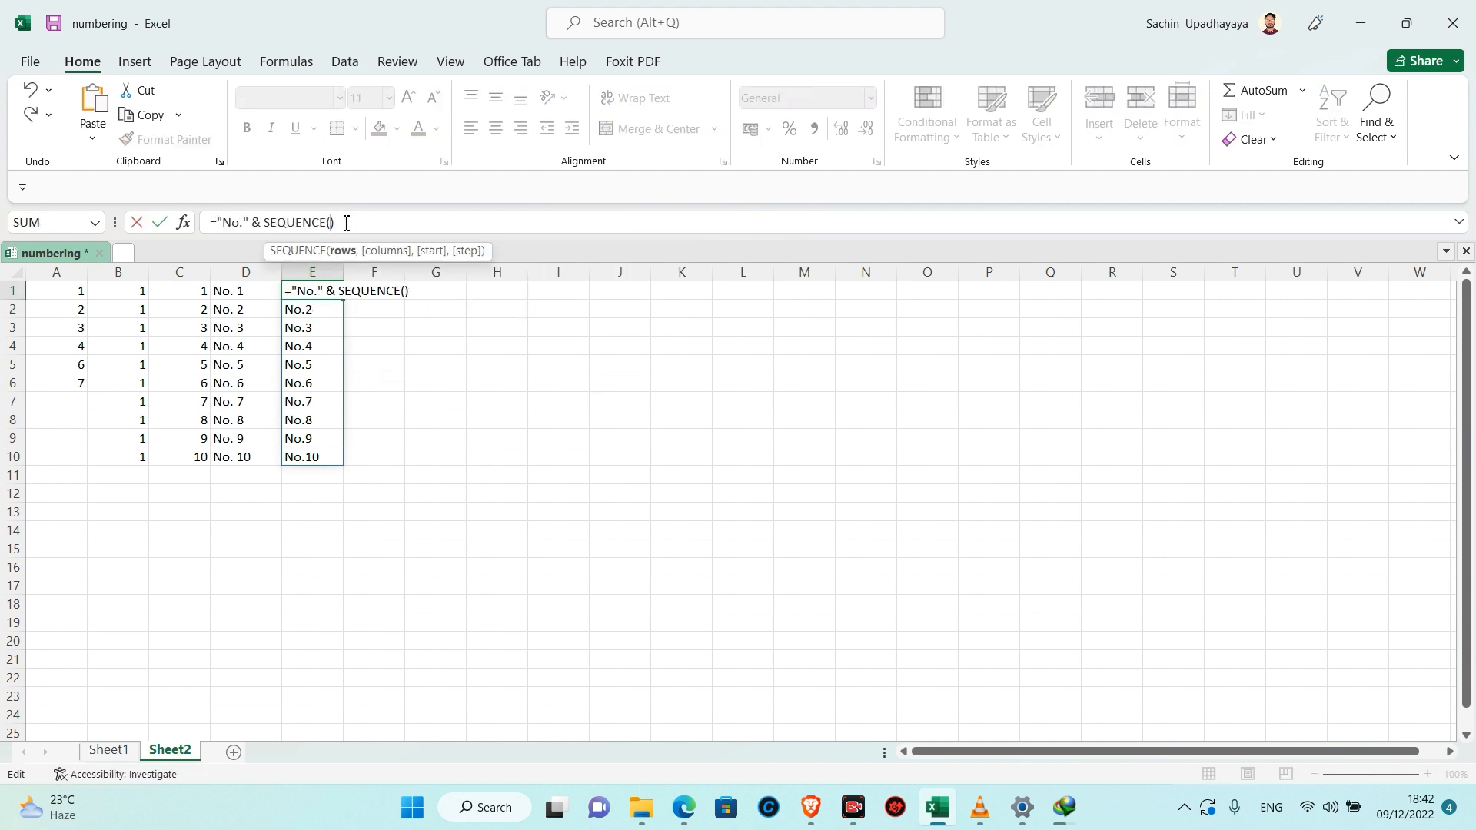
text(20)
key(Return)
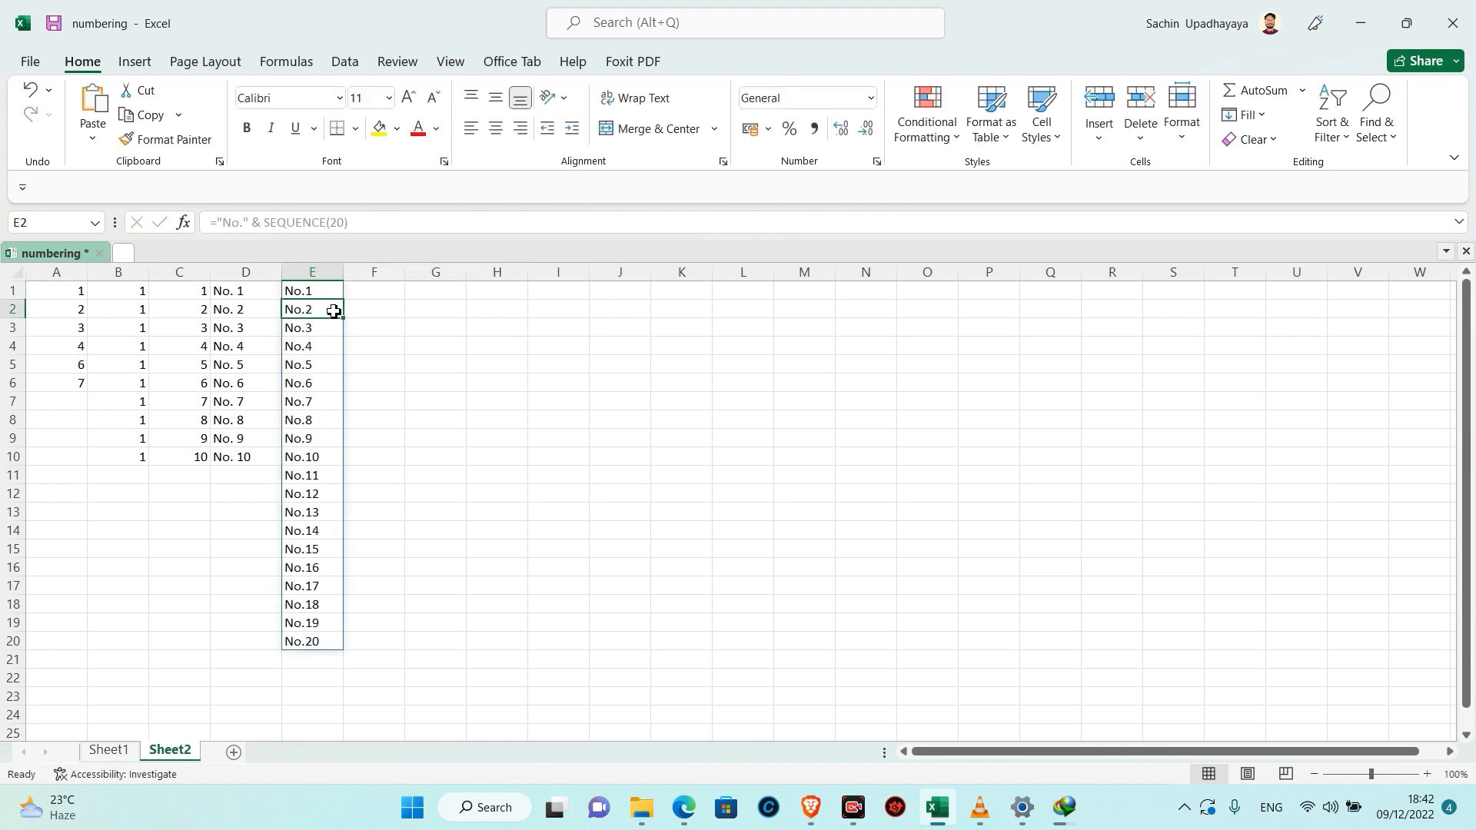
key(ctrl+z)
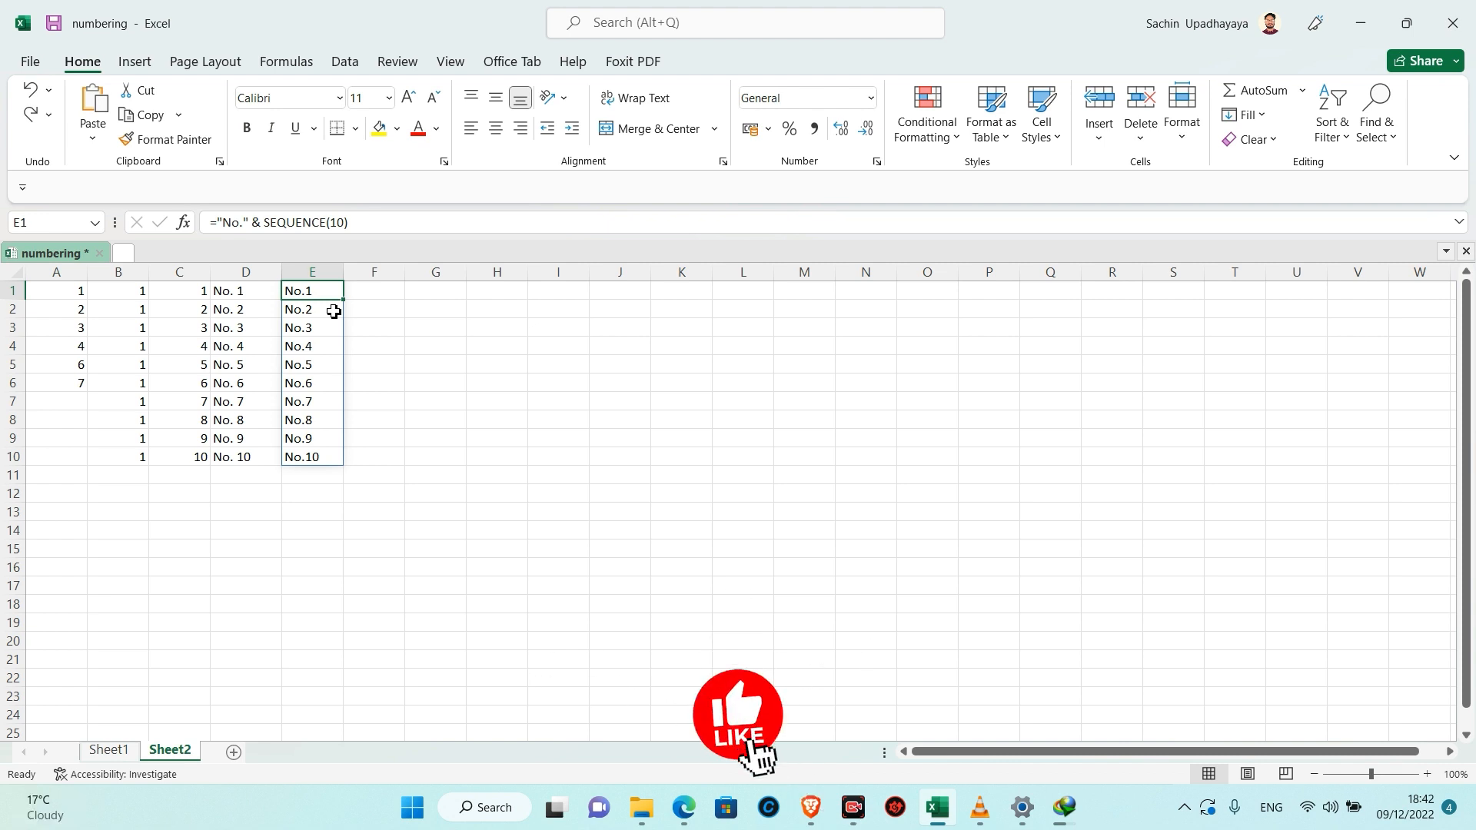
Enter the formula ="No." & SEQUENCE(COUNTA(G1:G10)) in cell F1.
click(382, 293)
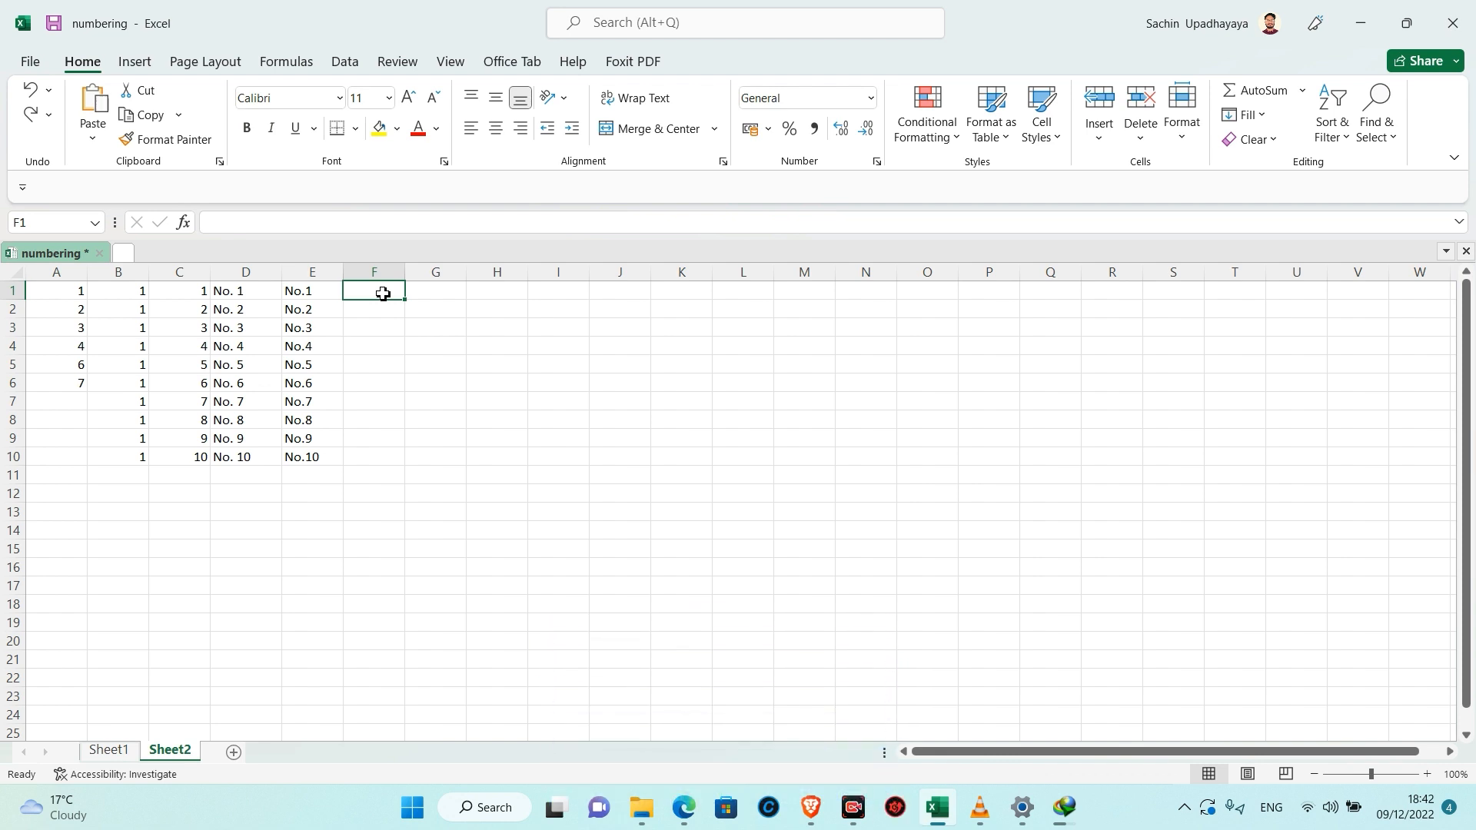
text(=)
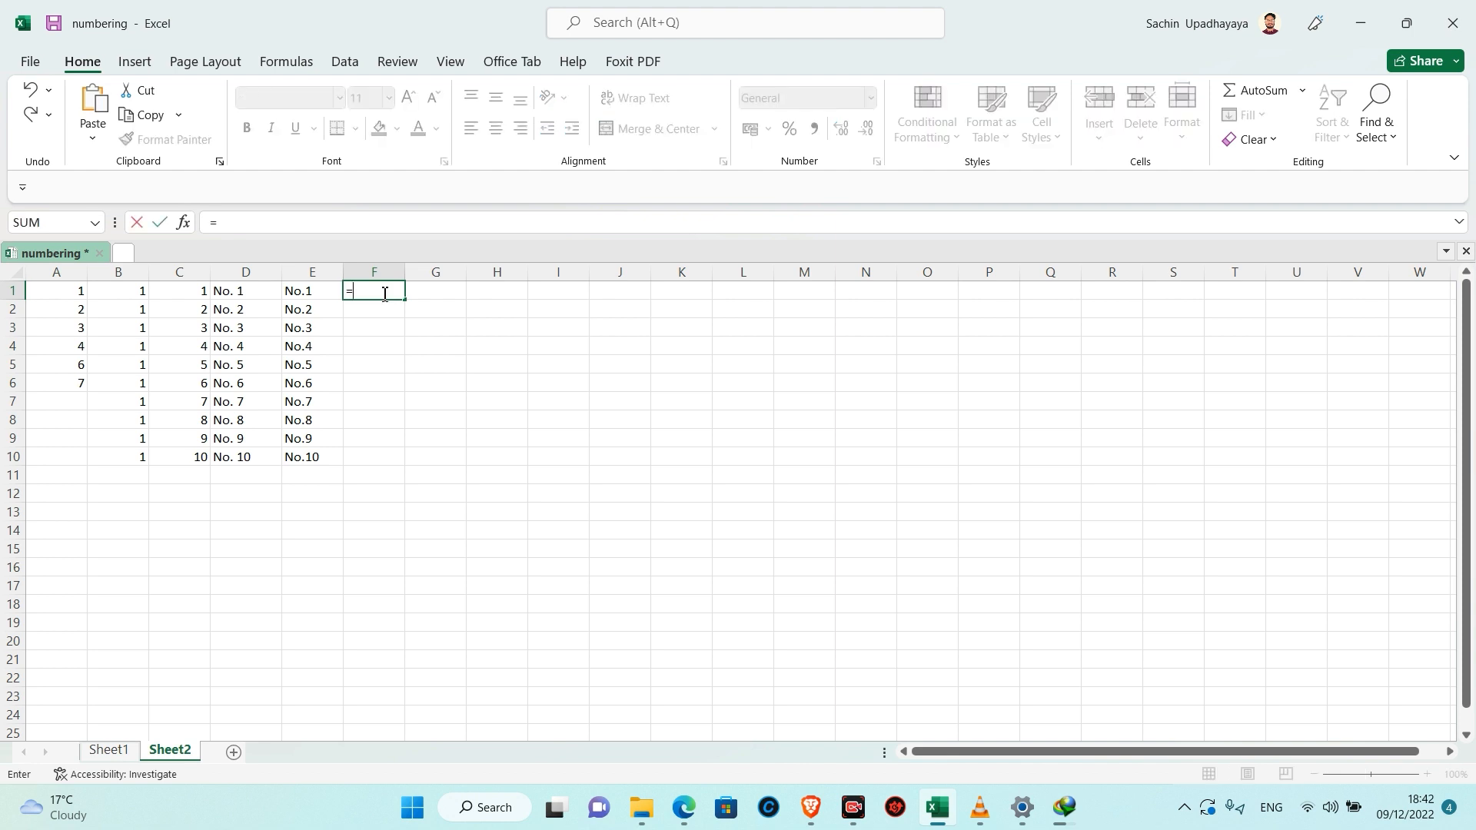
text("No)
text(." & Se)
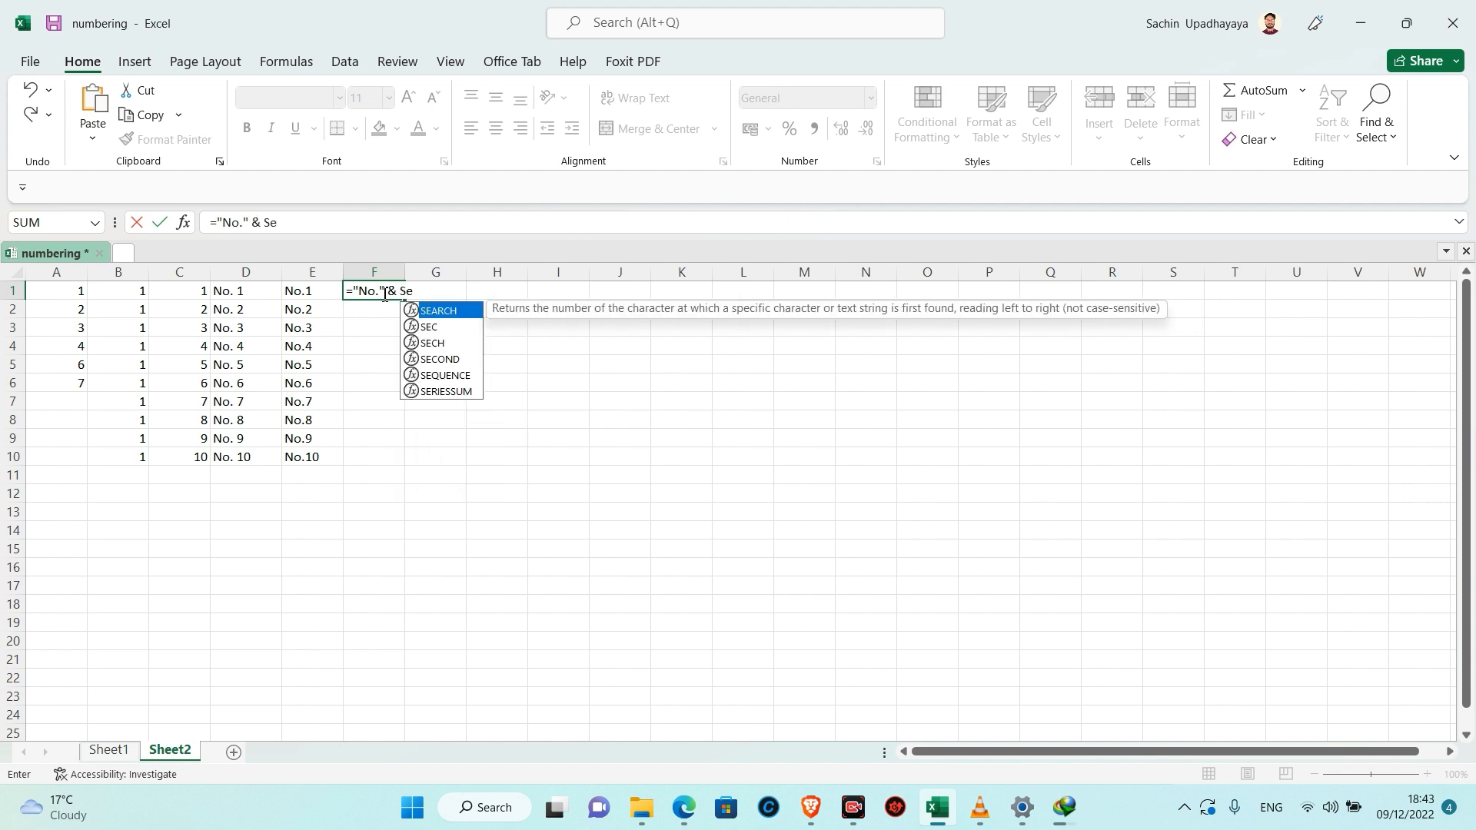
double_click(464, 376)
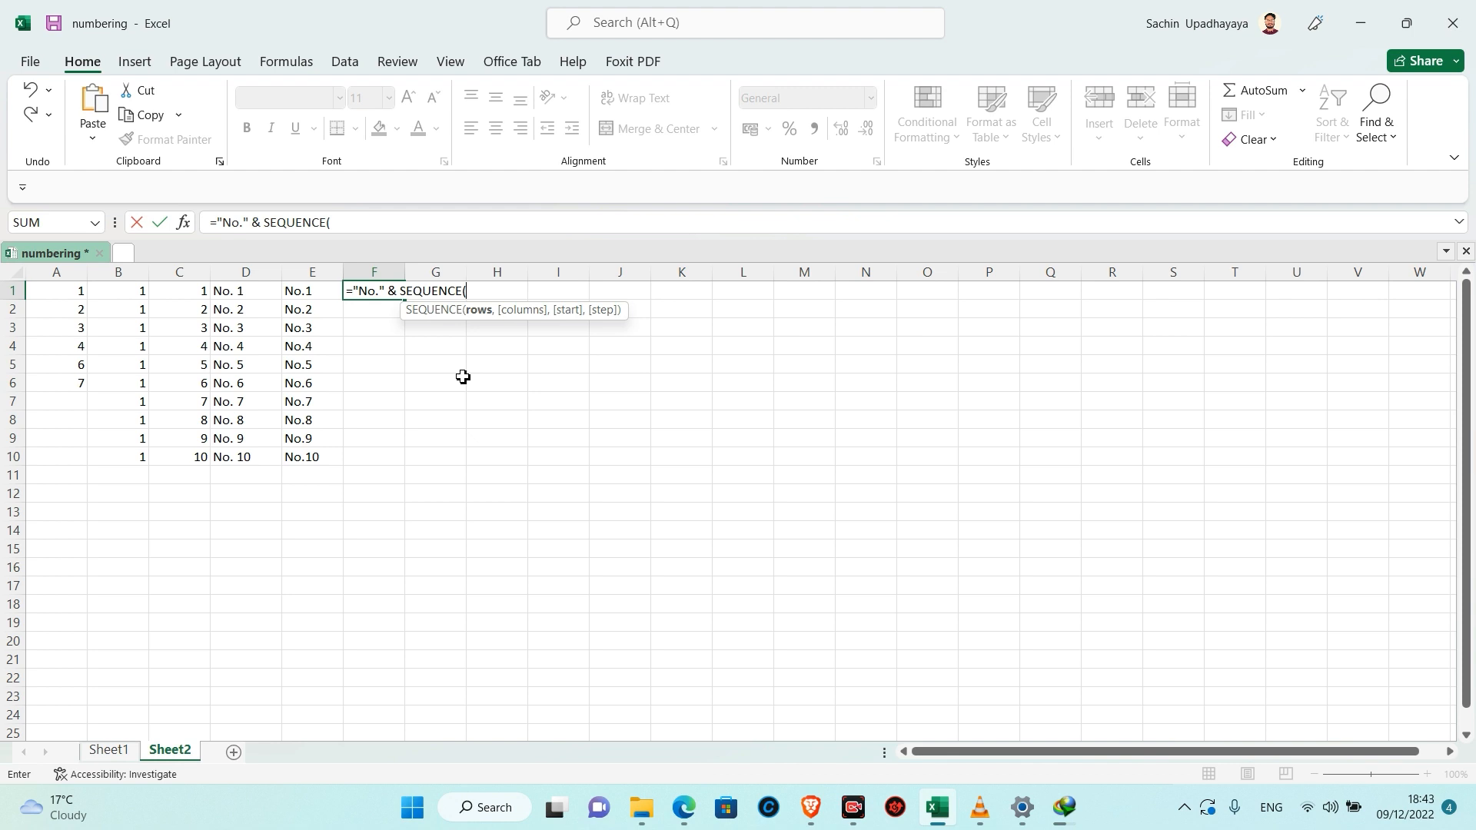
text(Count)
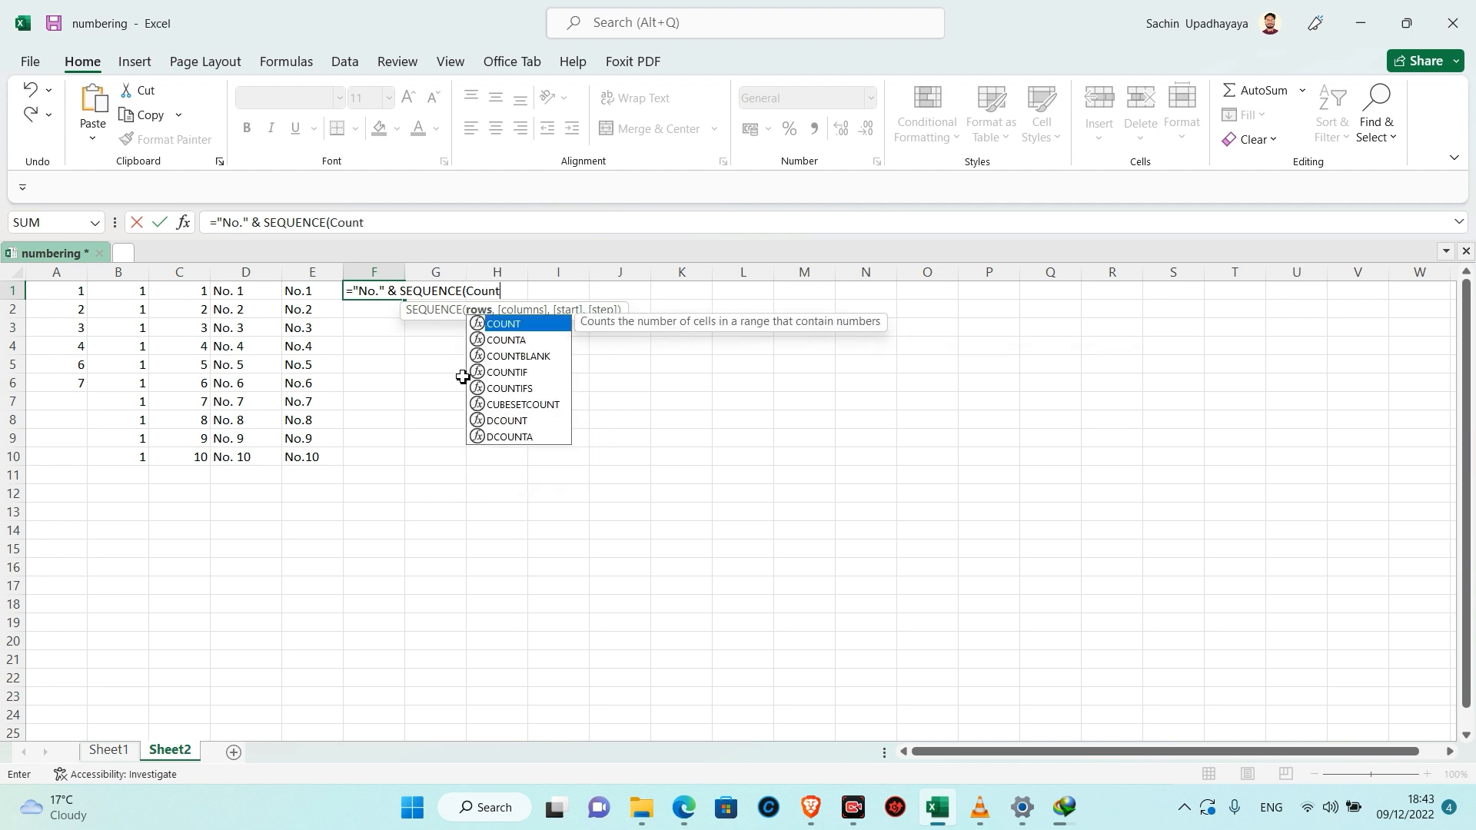
click(511, 341)
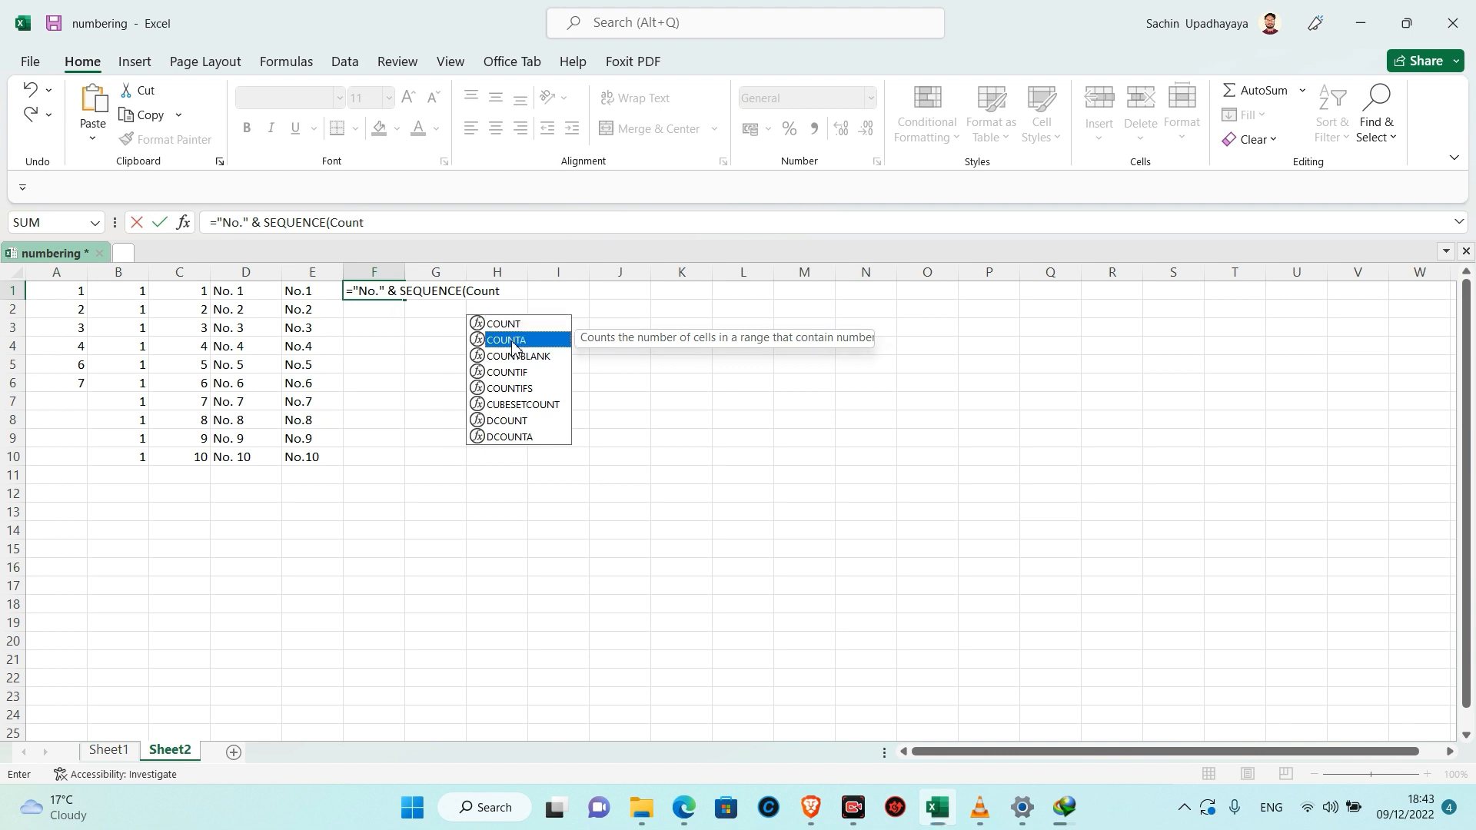
double_click(512, 342)
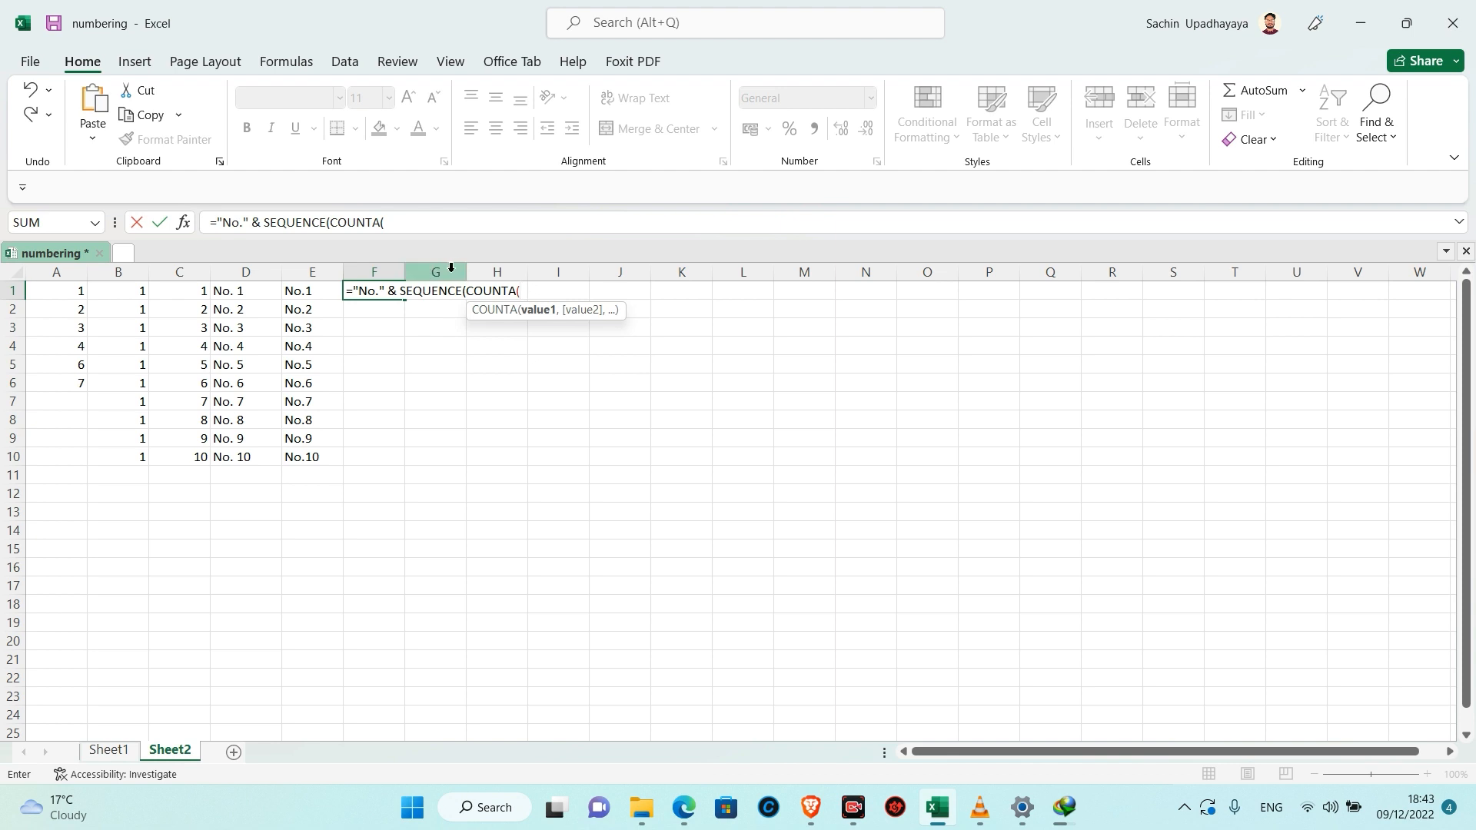
text(G)
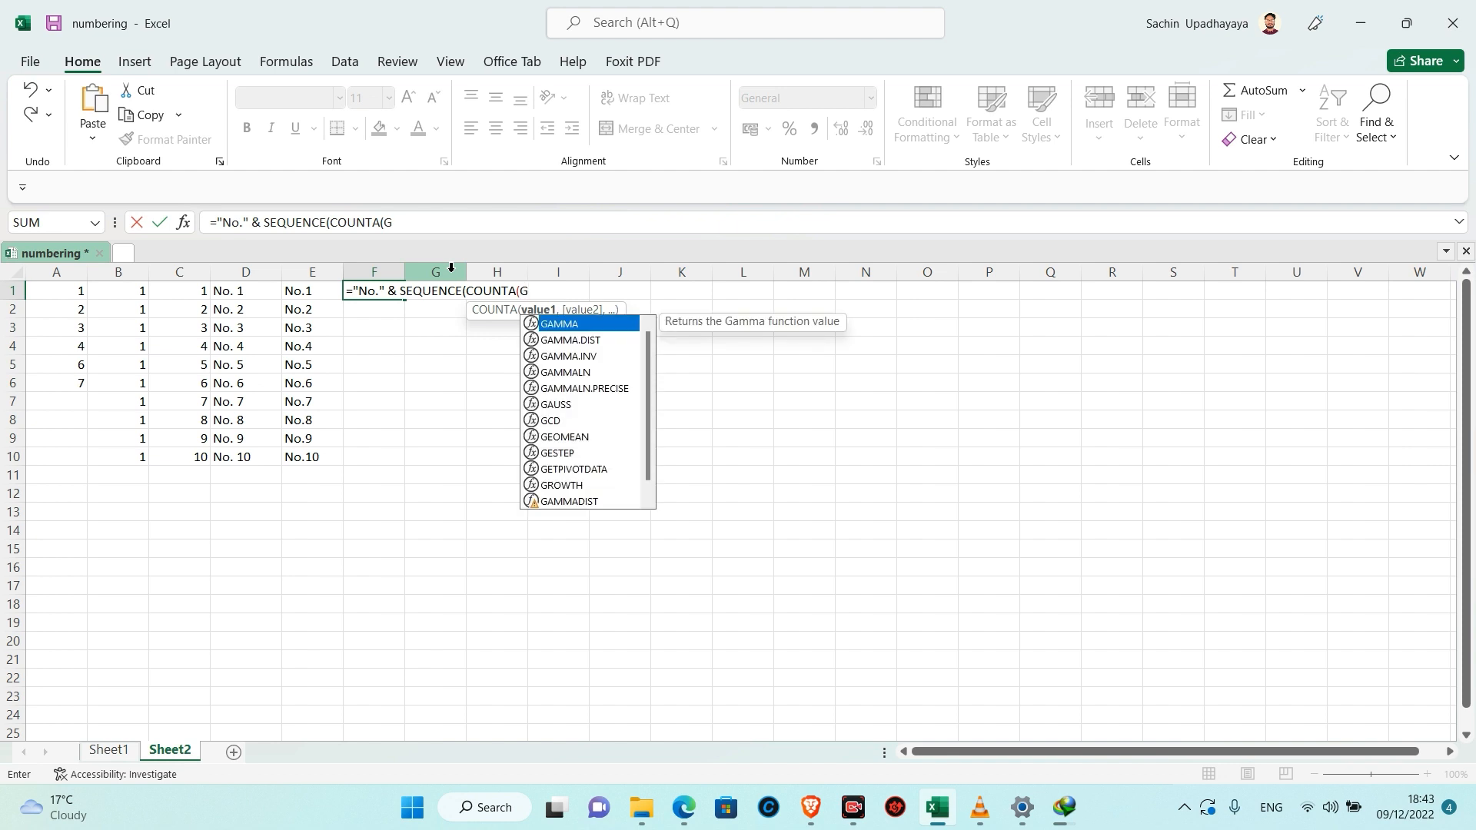
text(1)
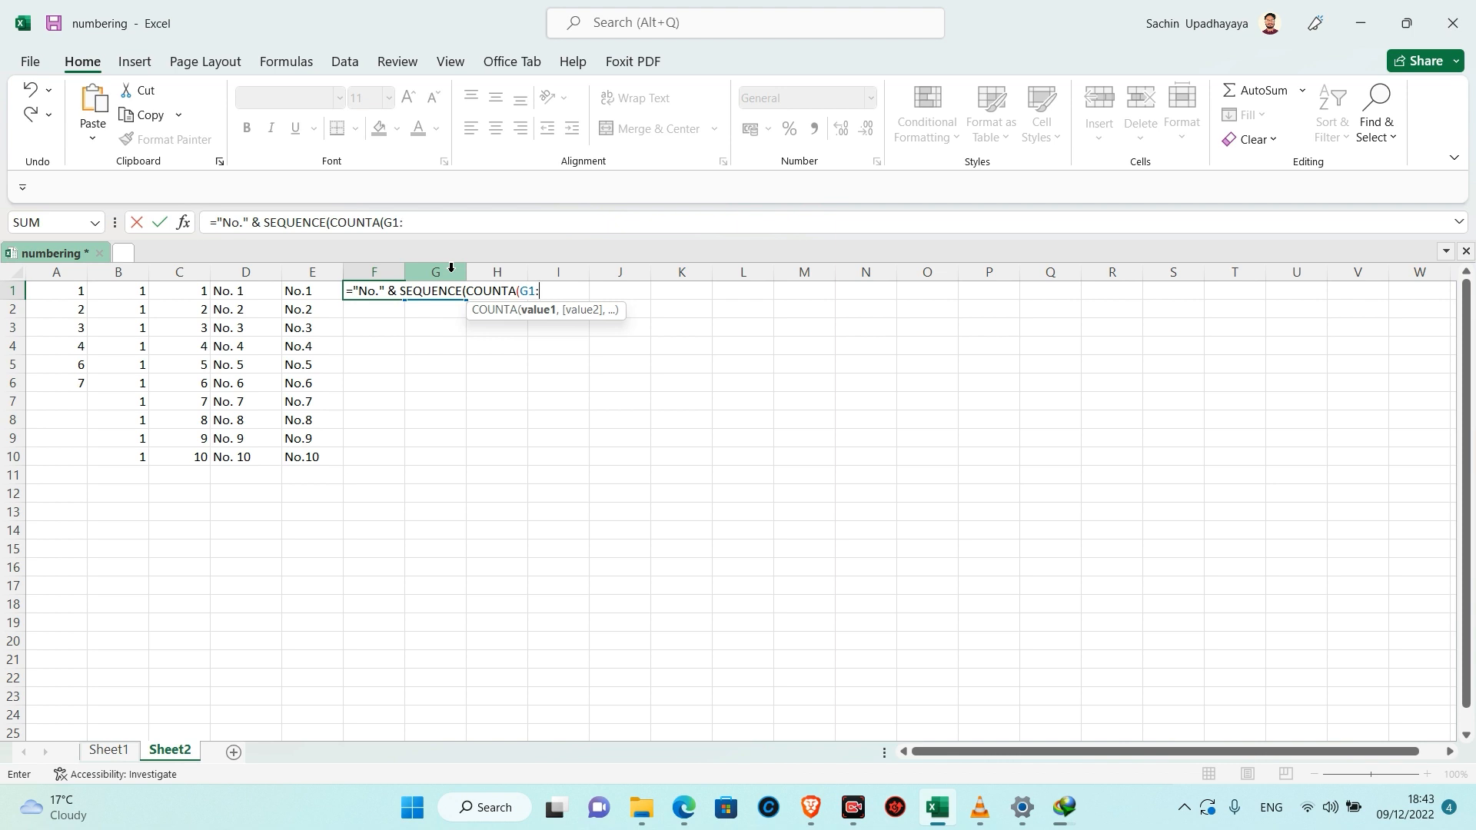
text(:G)
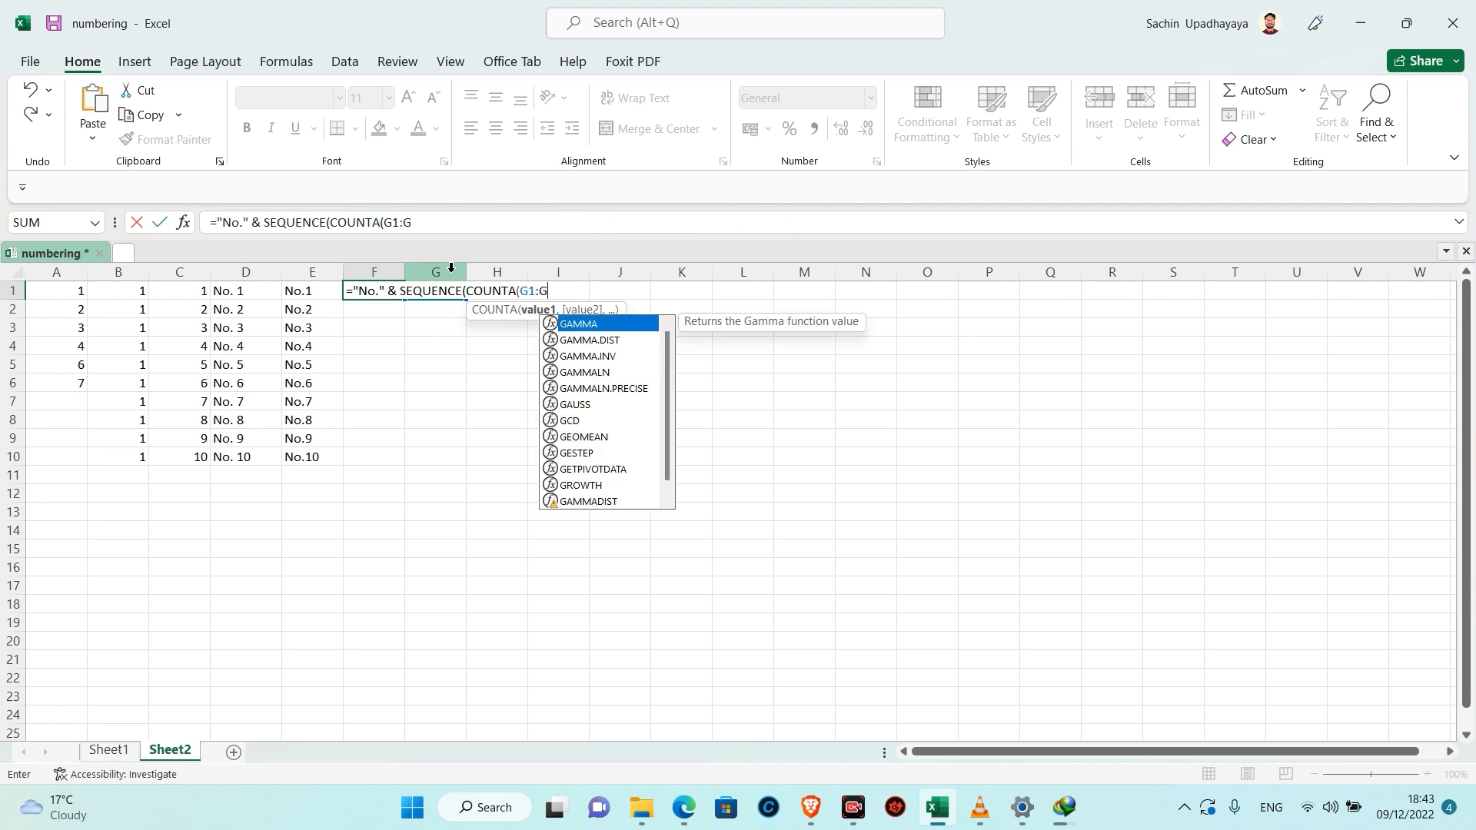
text(1)
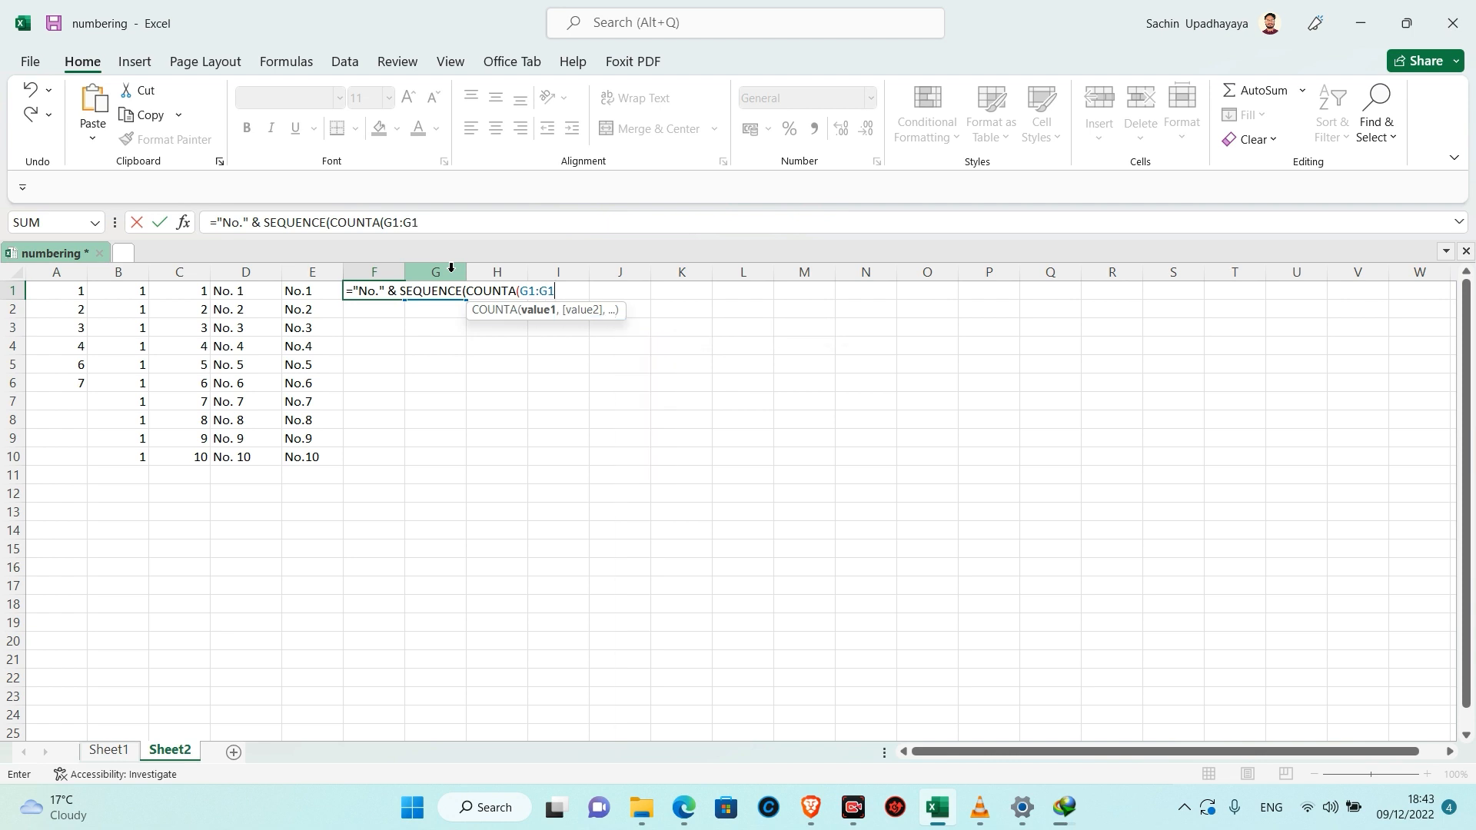
text(0))
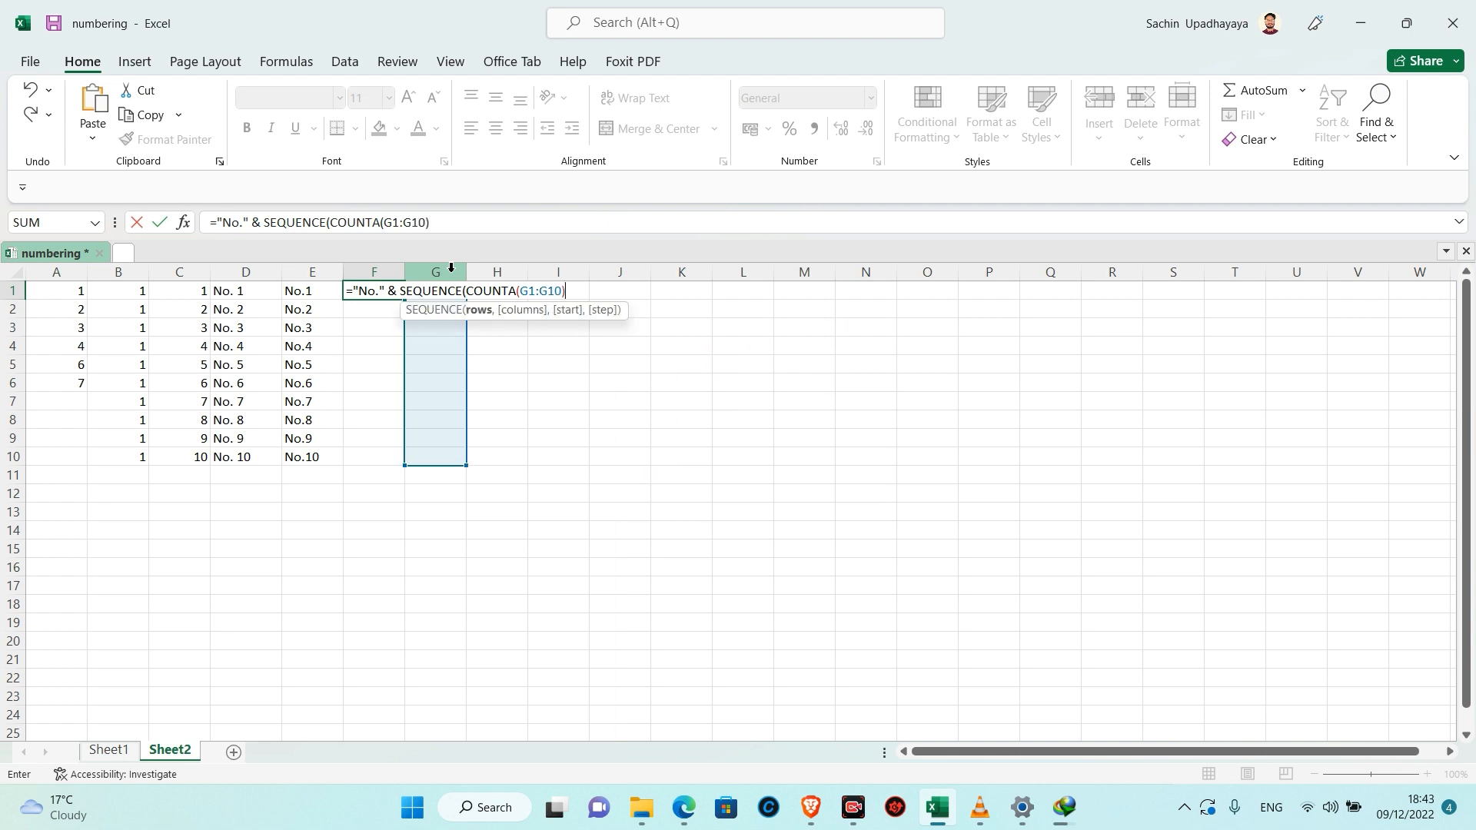
text())
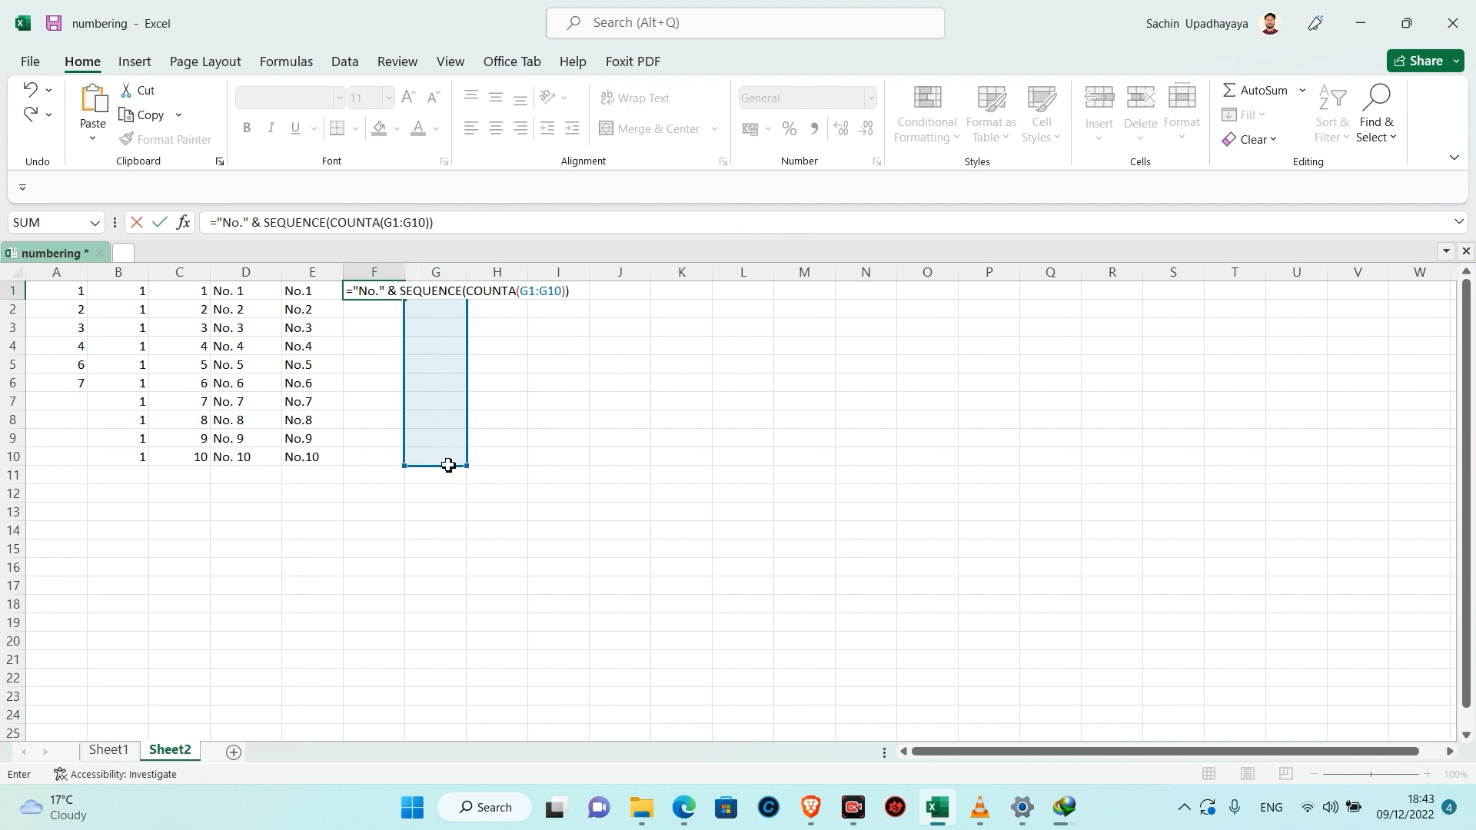
key(Return)
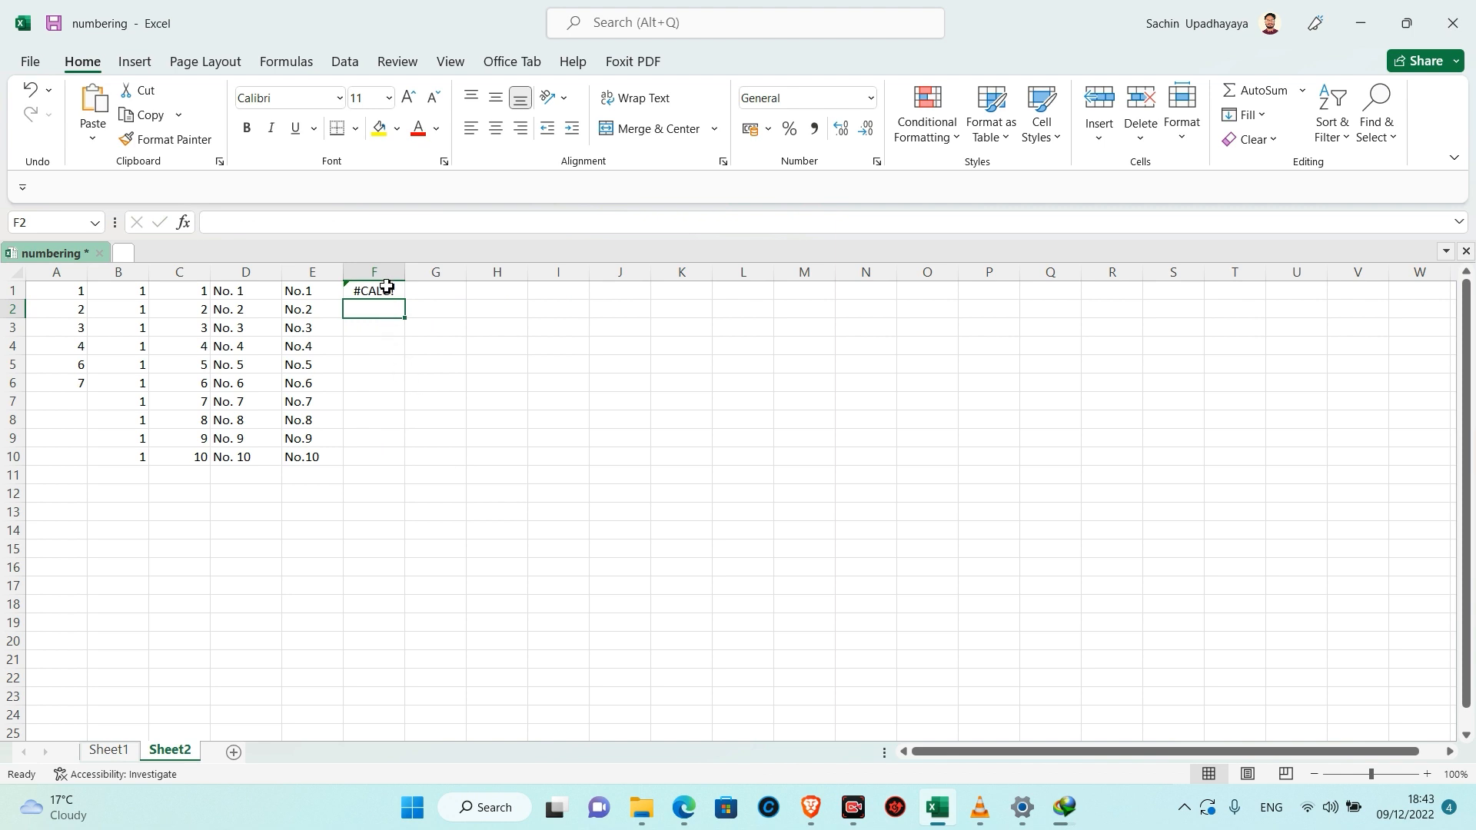
Enter the words Easy, Learning, Youtube and Shearing in cells G1 through G4, one per row.
click(440, 292)
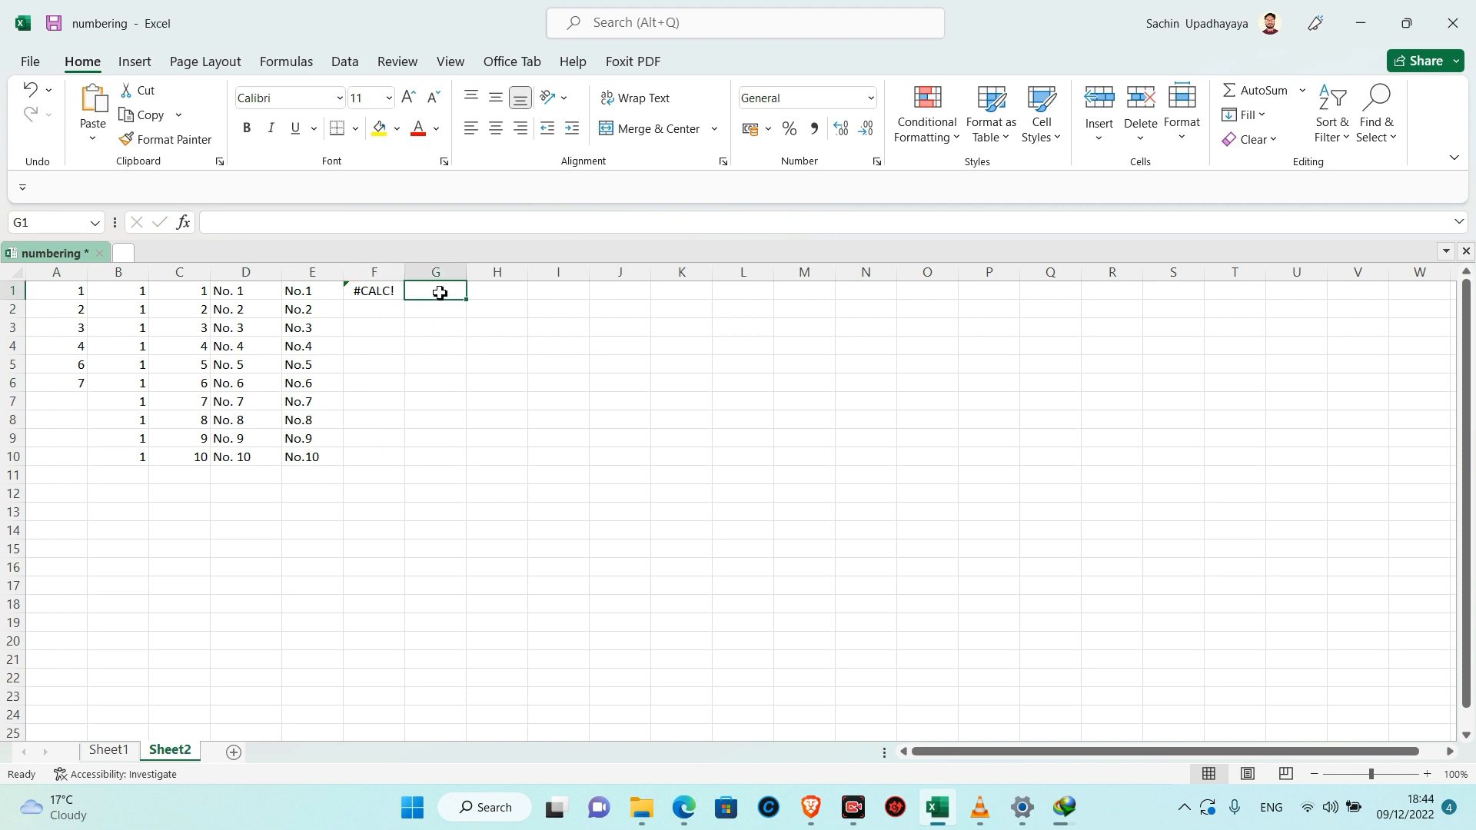
text(1)
key(BackSpace)
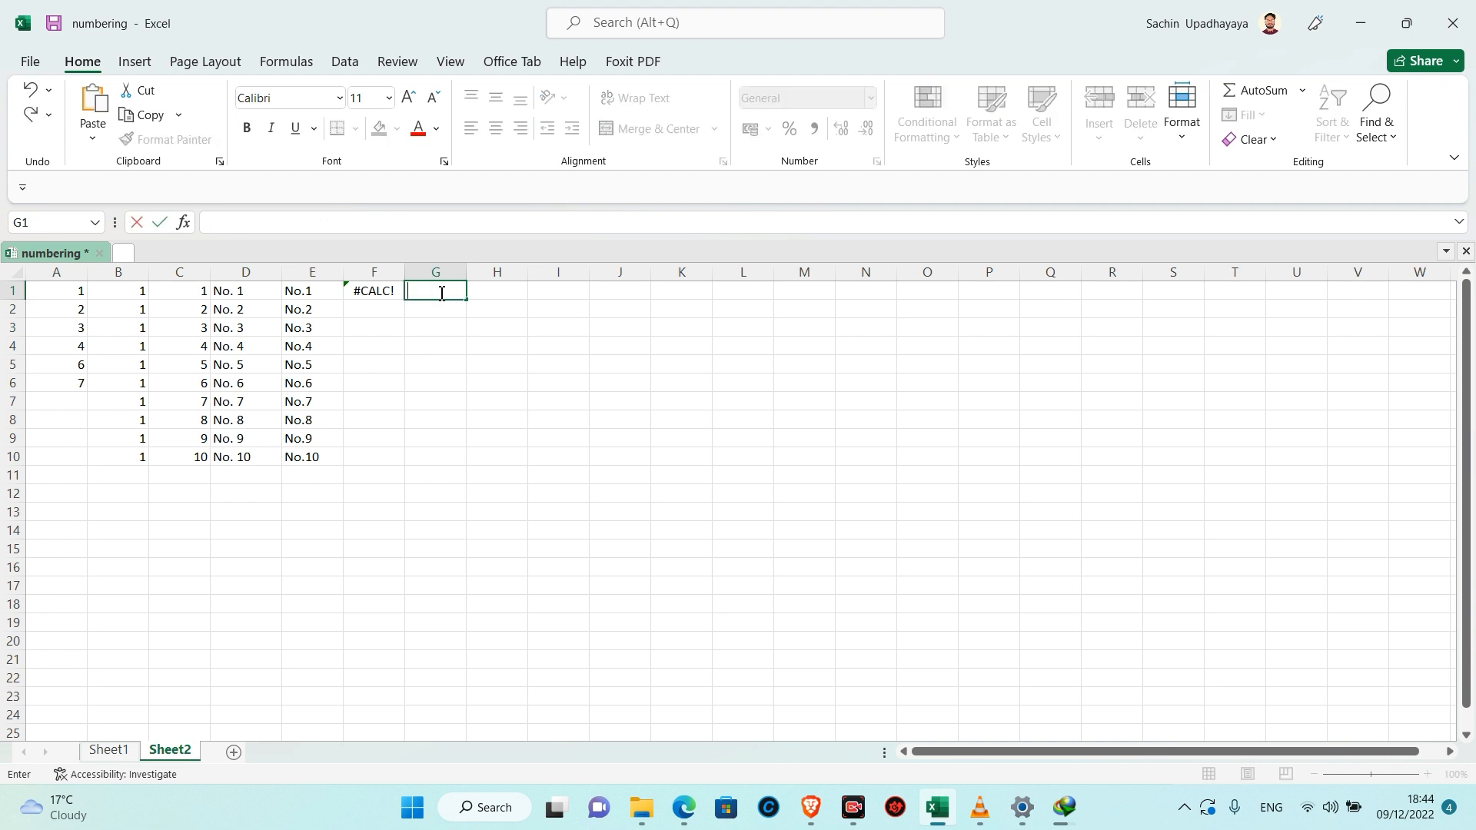
text(Easy)
key(Return)
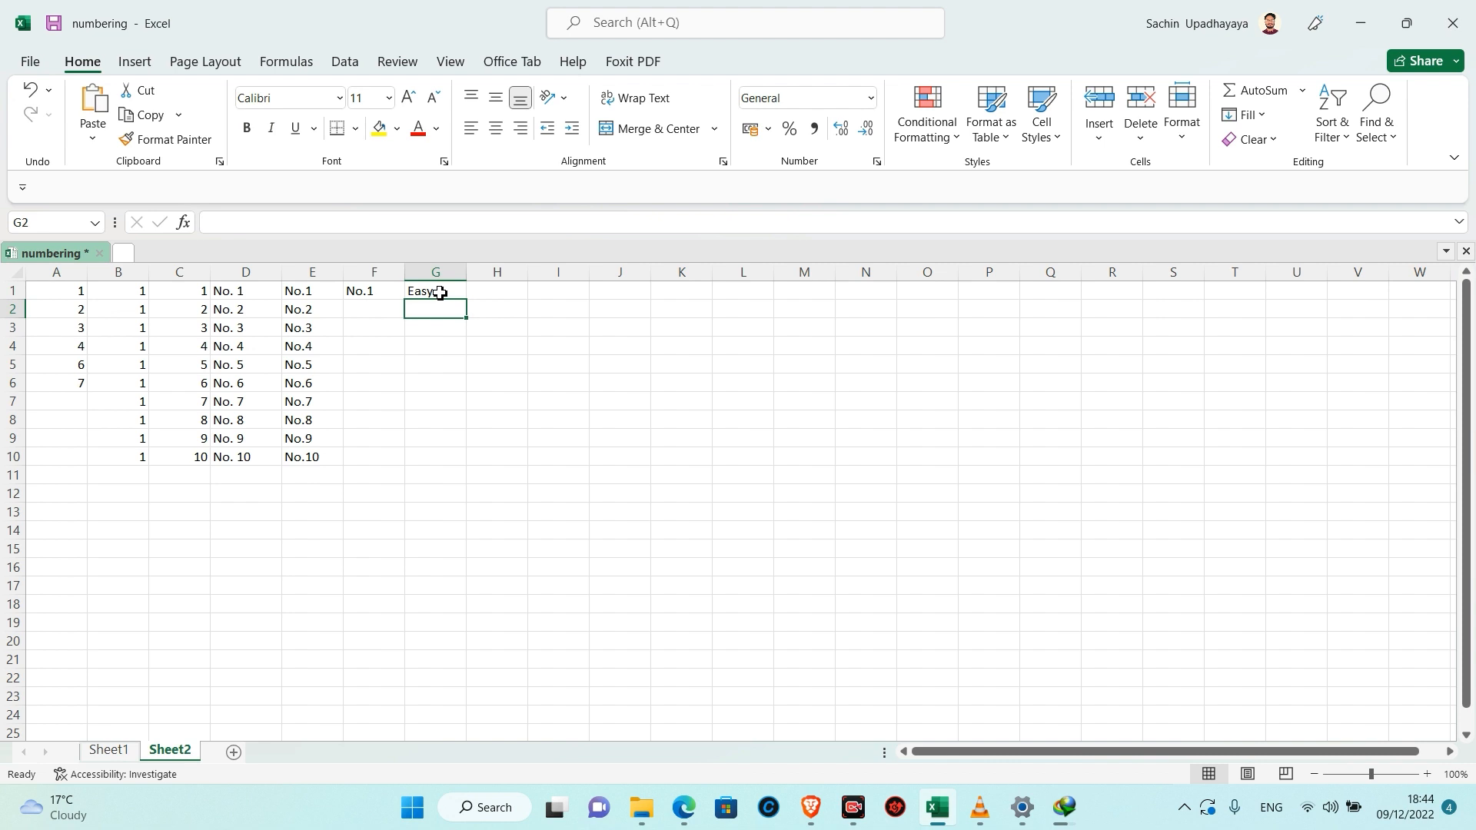
text(Lear)
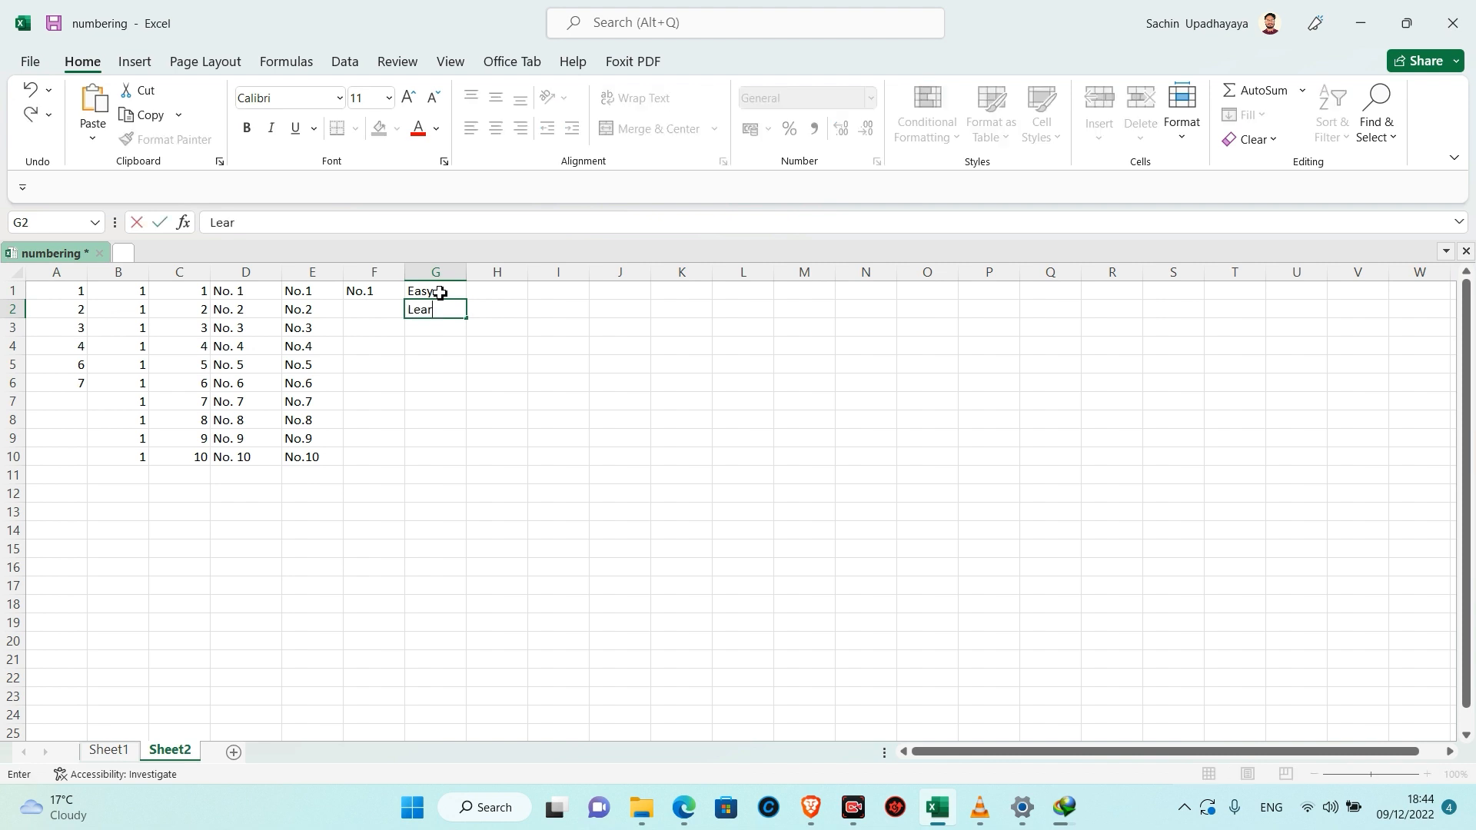
text(ning)
key(Return)
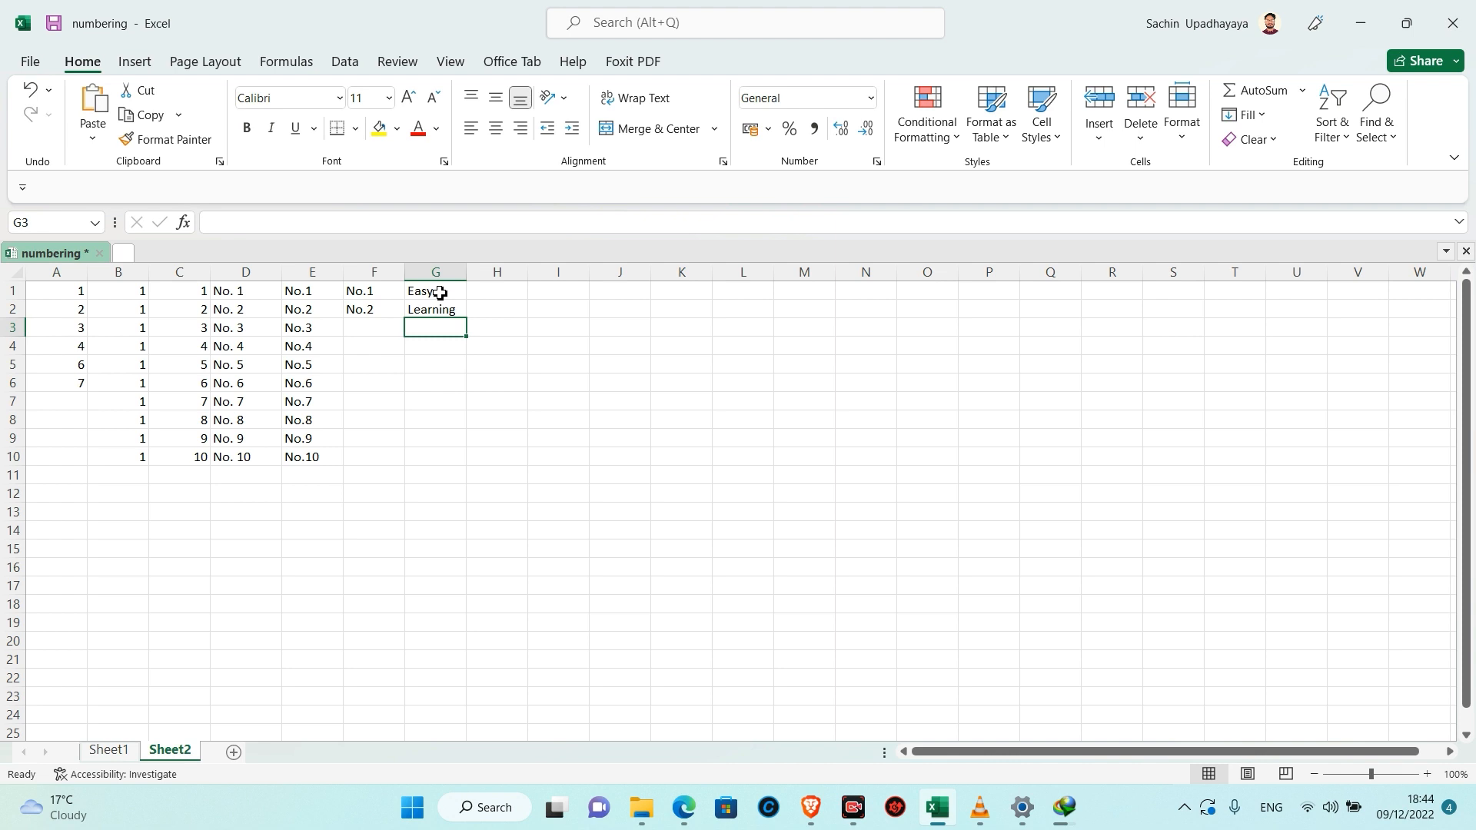
text(Youti)
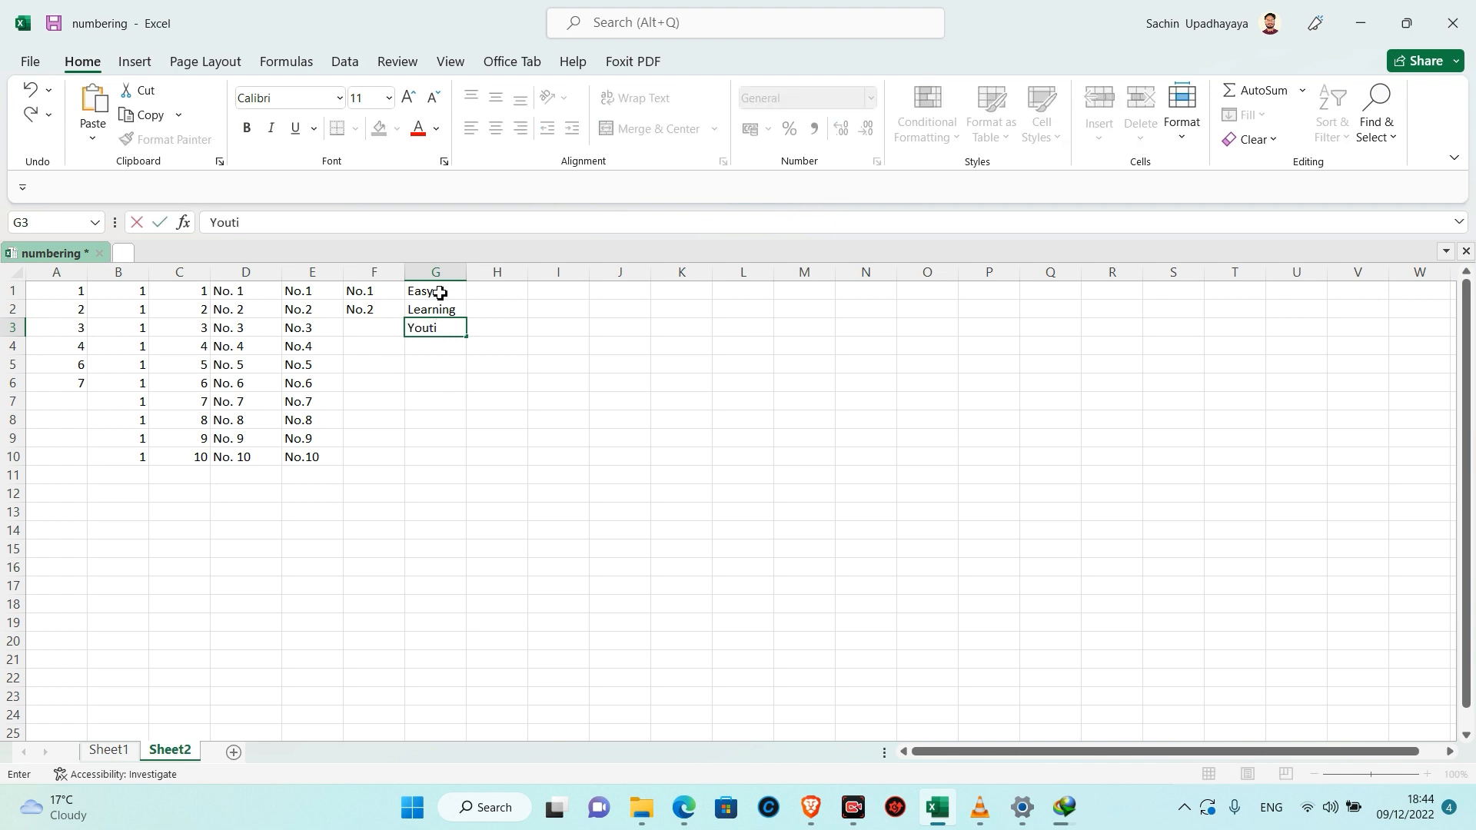
key(BackSpace)
text(ube)
key(Return)
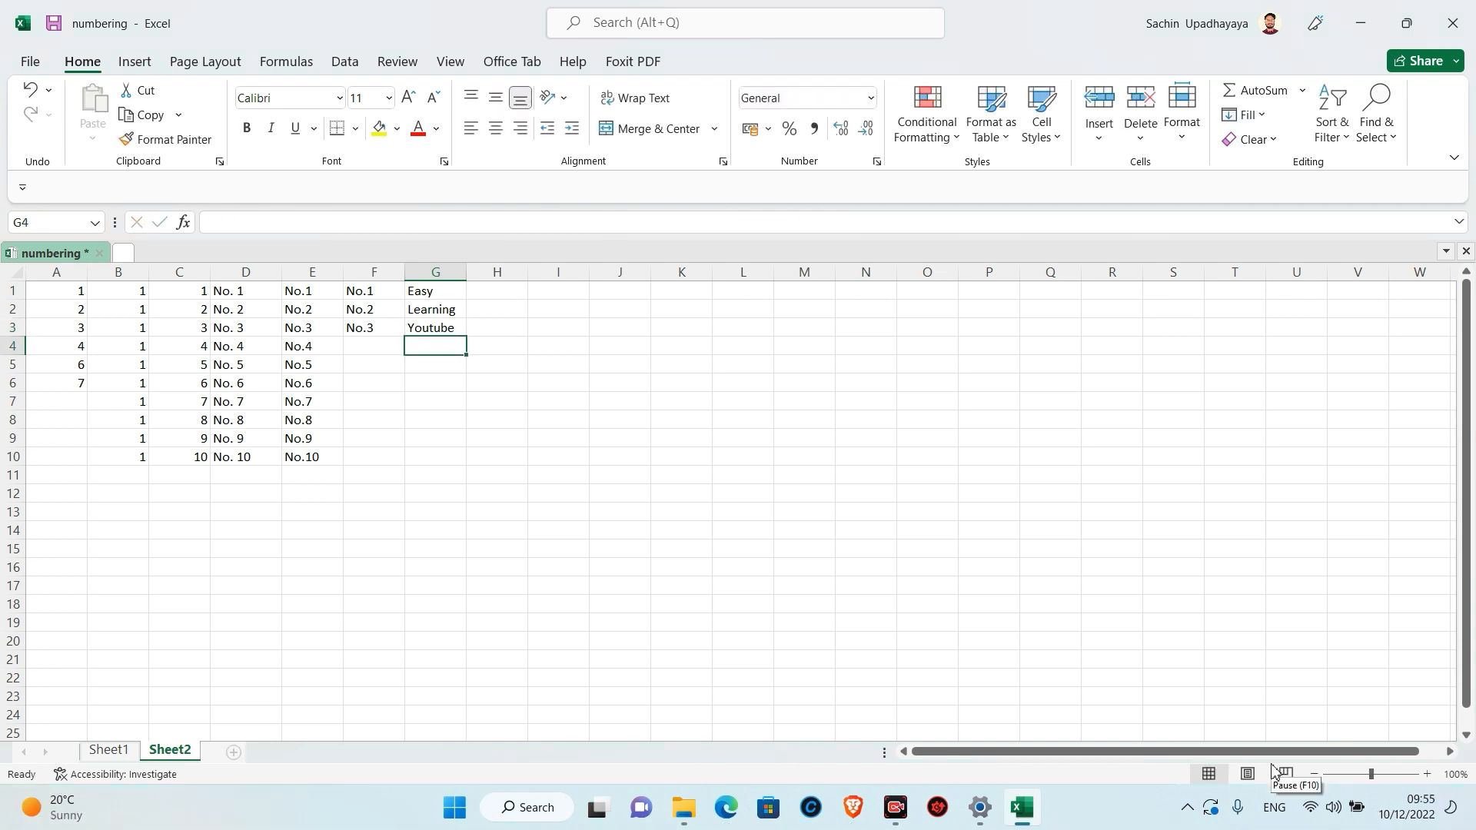
text(Shea)
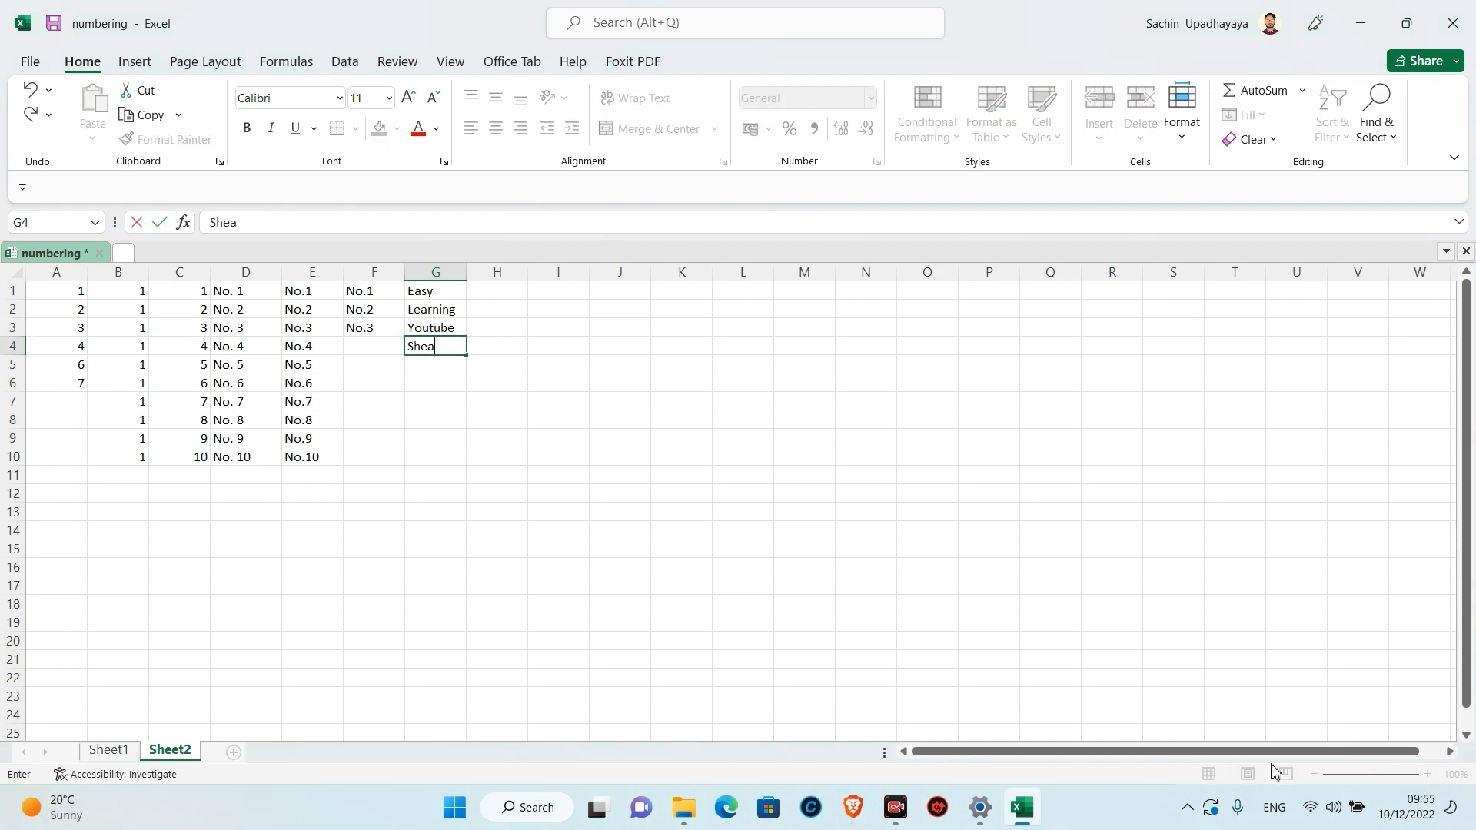
text(ring)
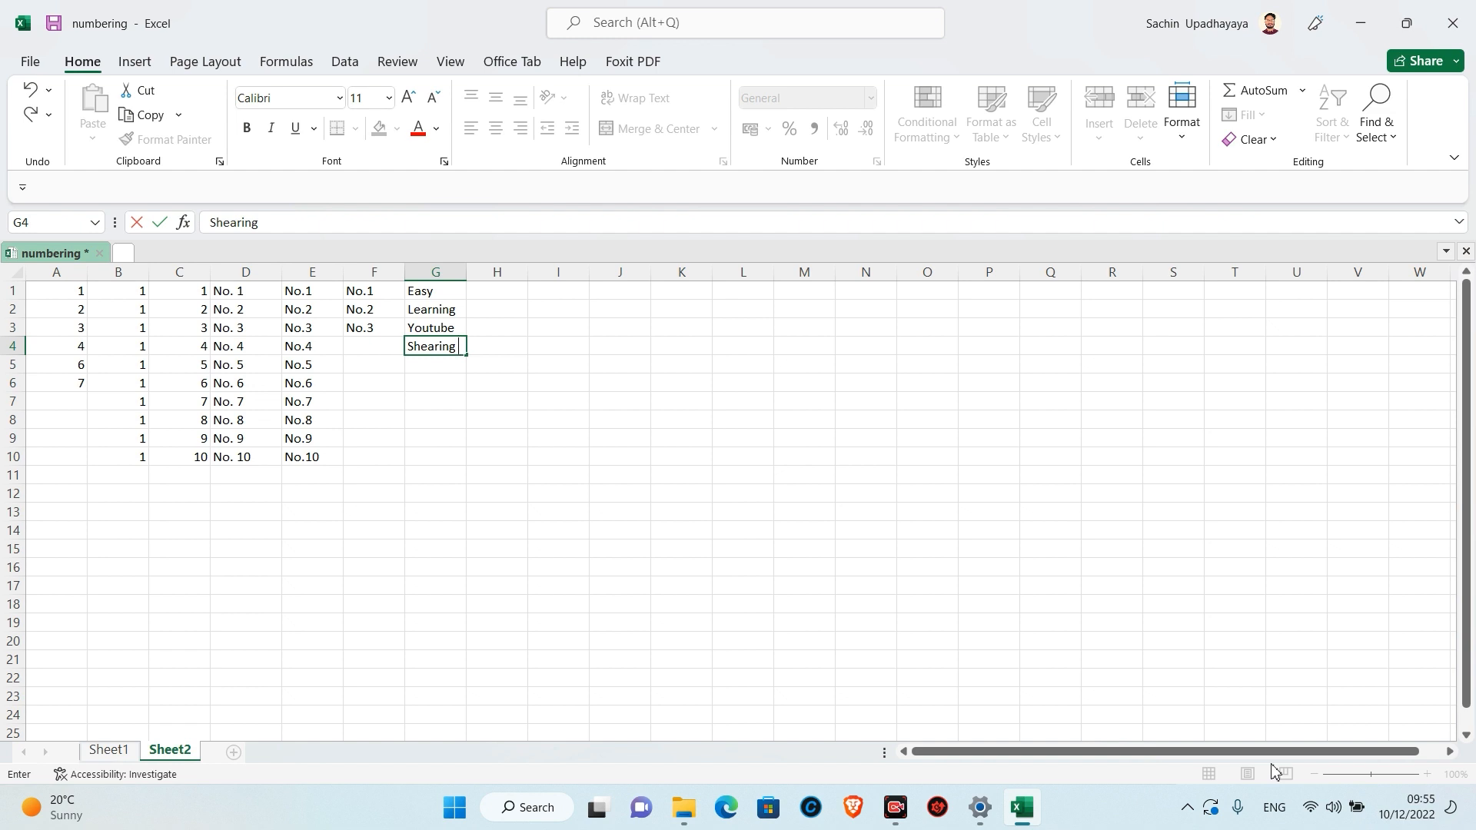